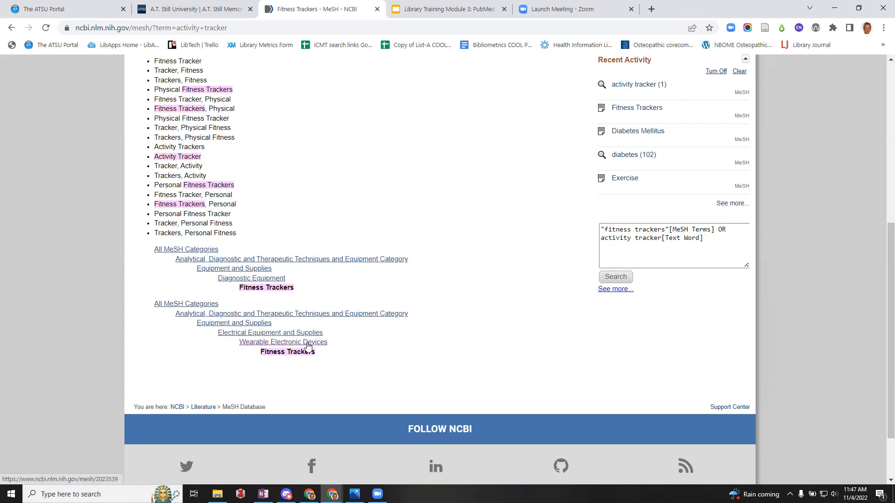
Step: View the broader MeSH term Wearable Electronic Devices and return to the Fitness Trackers record
left_click(307, 342)
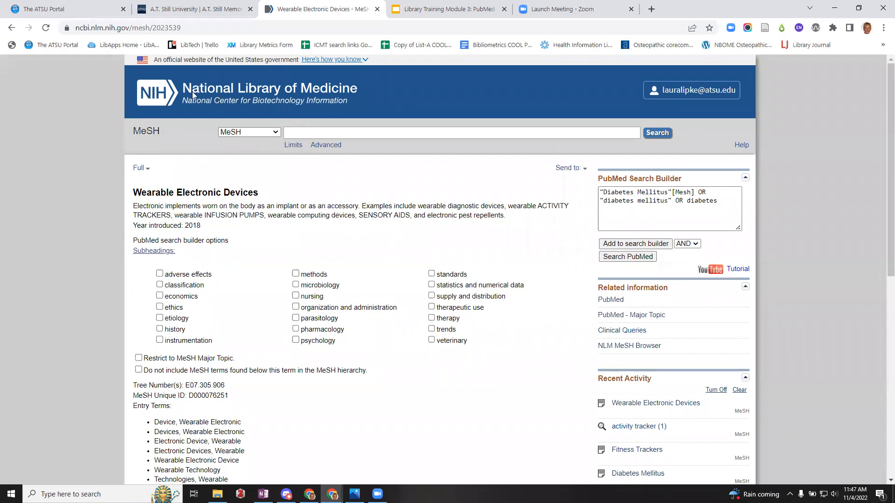
left_click(12, 28)
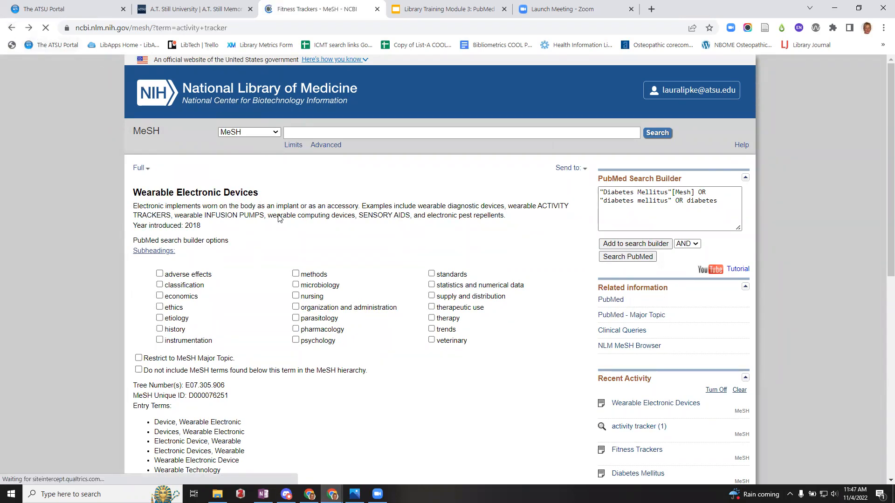
Step: Clear the existing diabetes query from the PubMed Search Builder
left_click(735, 203)
key("ctrl+a")
key("BackSpace")
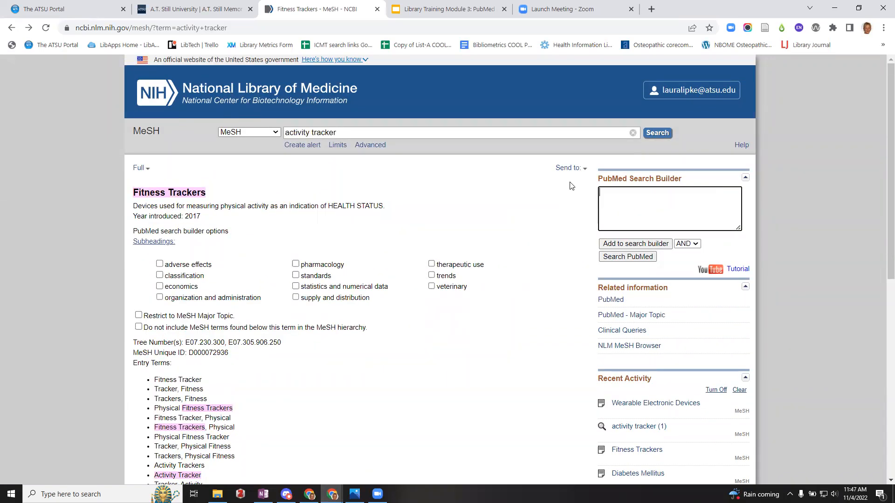
Step: Review the Fitness Trackers entry terms for synonyms, including Physical Fitness Trackers and Activity Trackers
scroll(467, 323, "down", 5)
scroll(455, 326, "down", 2)
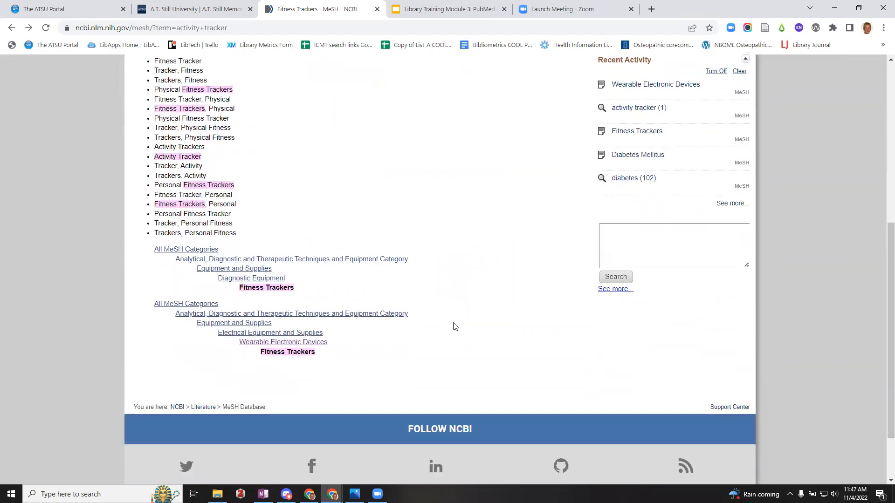
scroll(455, 326, "up", 2)
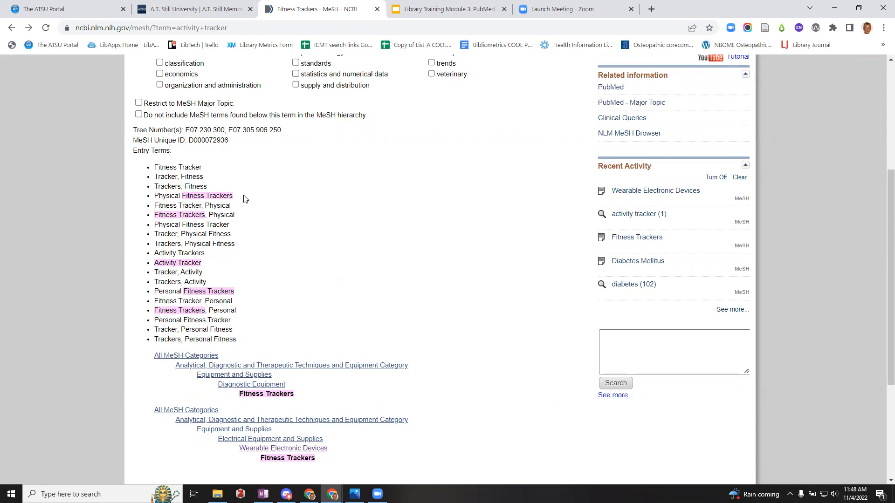
triple_click(141, 200)
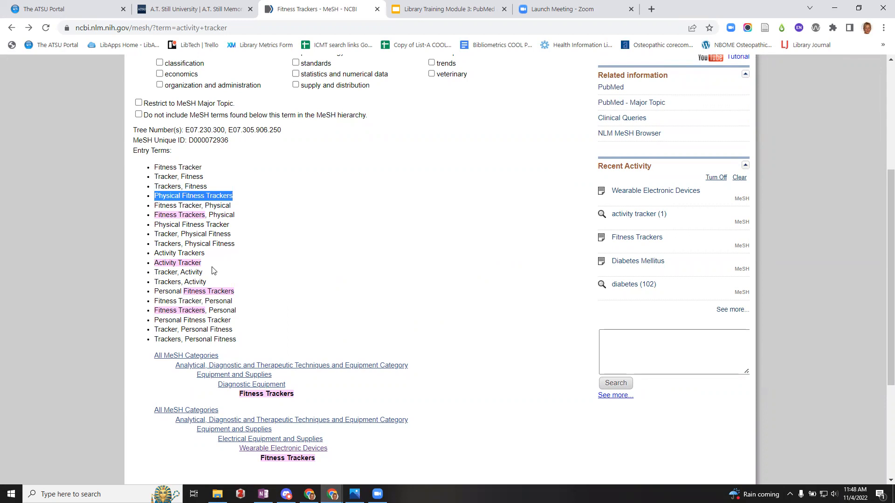
left_click_drag(214, 254, 150, 255)
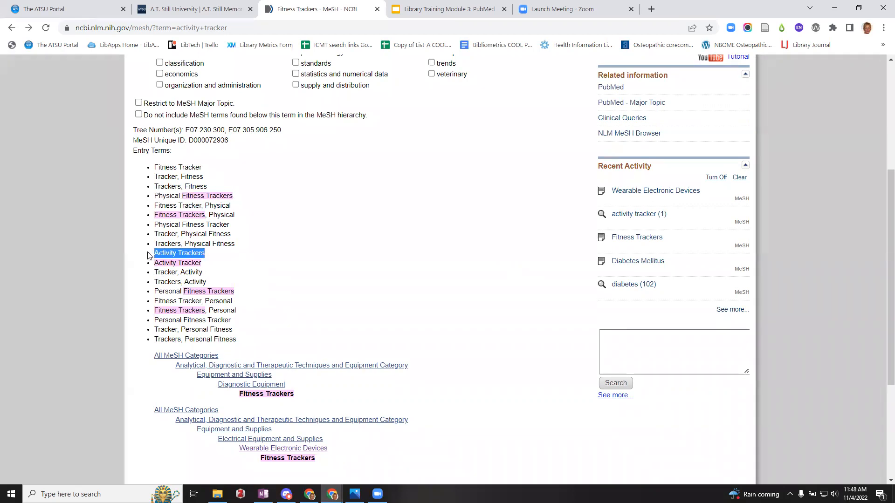
scroll(324, 253, "up", 1)
left_click_drag(204, 221, 148, 220)
left_click(303, 251)
scroll(310, 261, "up", 3)
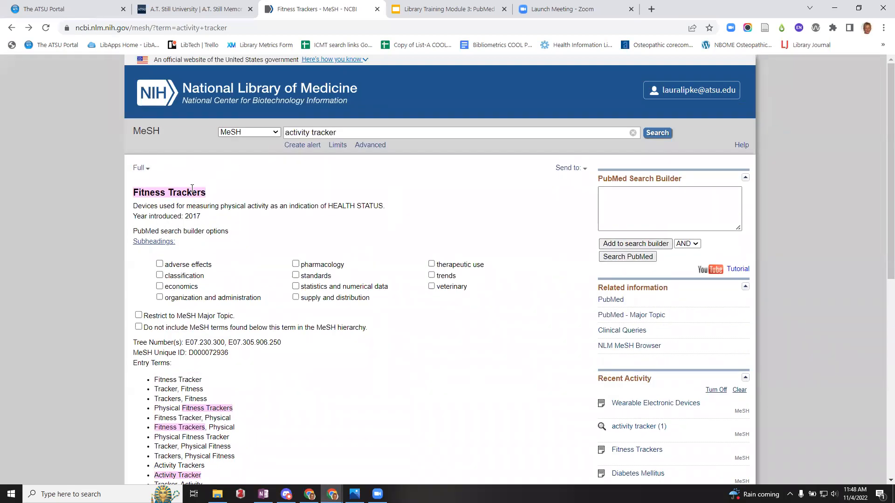
Step: Add the Fitness Trackers MeSH term to the search builder and append OR "activity tracker*" OR "physical fitness tracker*" OR
left_click(668, 251)
left_click(711, 196)
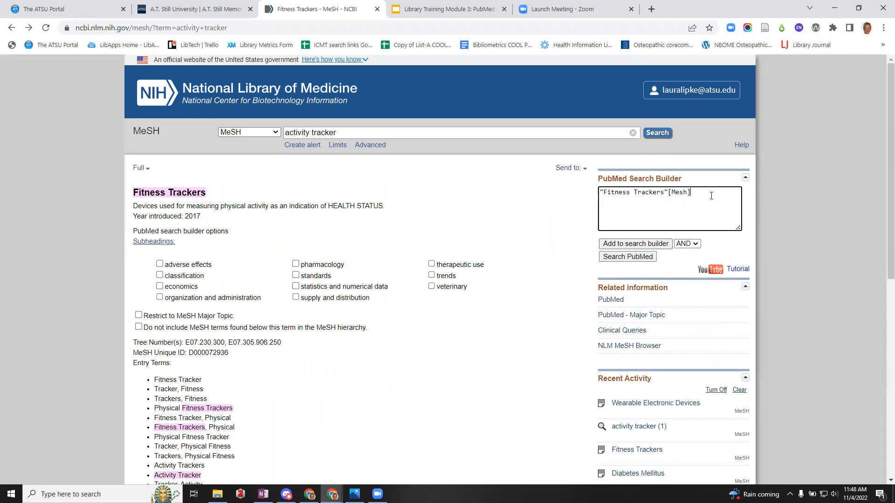
type("OR \"activity tracker")
type("R \"physical fitness tracker*\" OR")
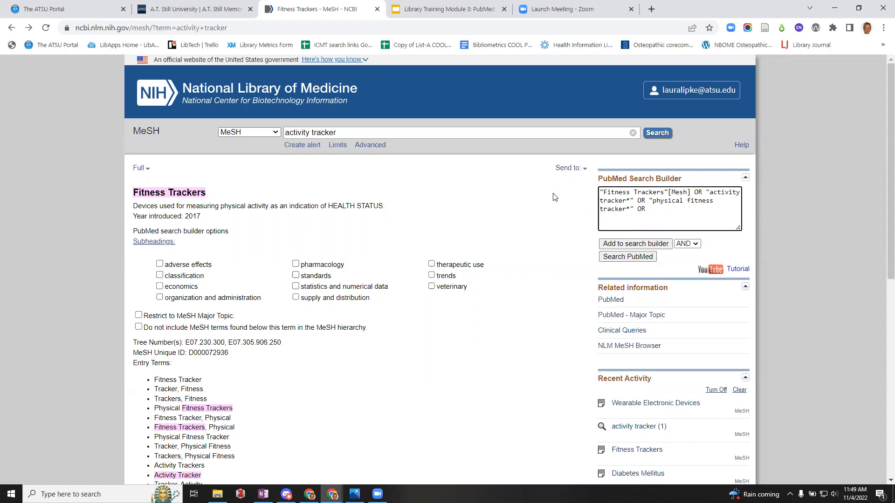
Step: Append "fitness tracker*" as the final synonym in the search builder query
type("fitness ta")
key("BackSpace")
type("ranc")
key("BackSpace")
key("BackSpace")
type("cker*")
left_click_drag(723, 210, 649, 213)
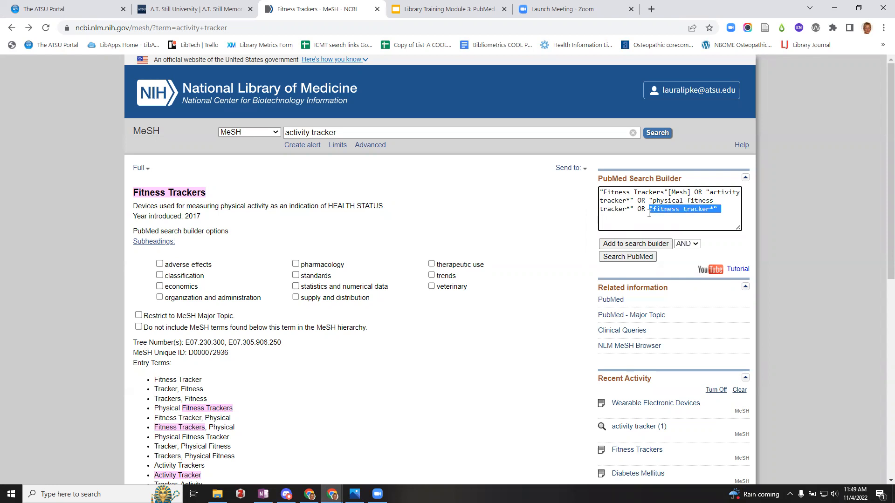
left_click(554, 234)
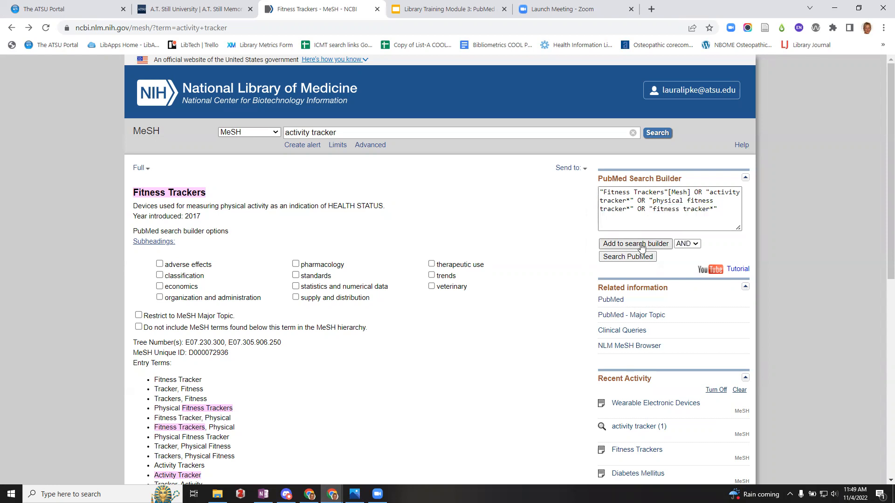
Step: Run the fitness tracker query in PubMed and open the advanced search history
left_click(615, 257)
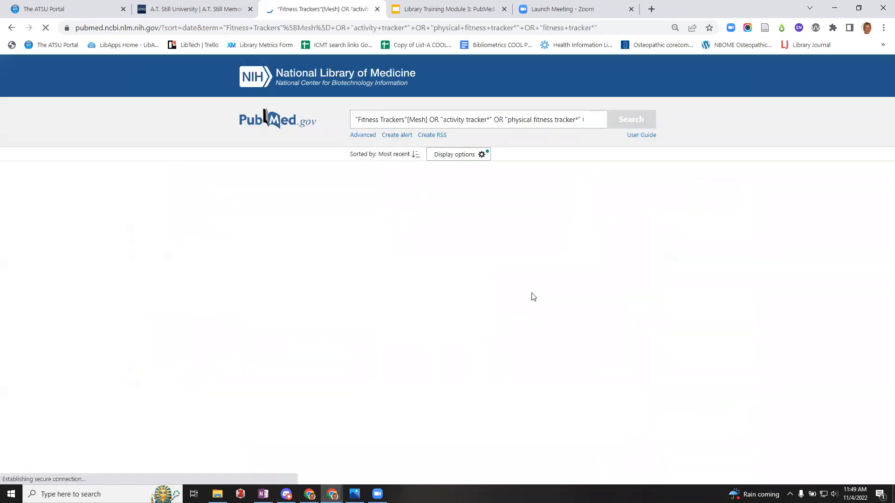
left_click(352, 137)
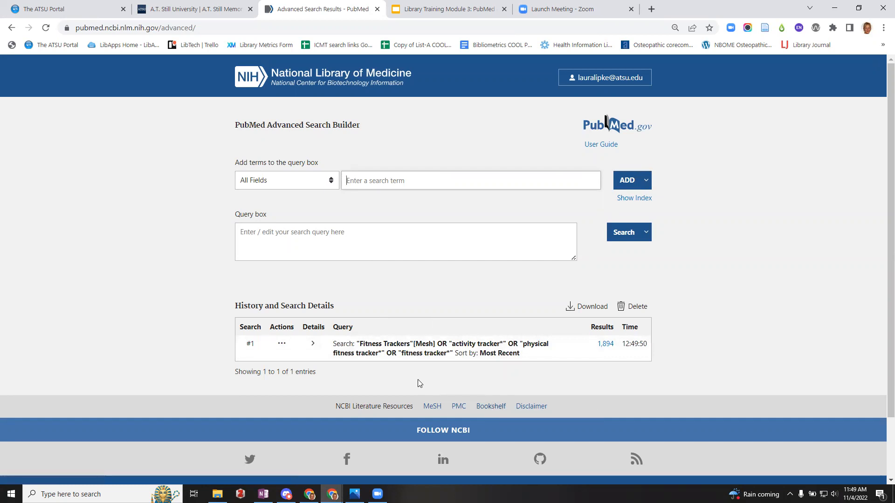
Step: Search the MeSH database for diabetes and open the Diabetes Mellitus record to read its definition
left_click(429, 407)
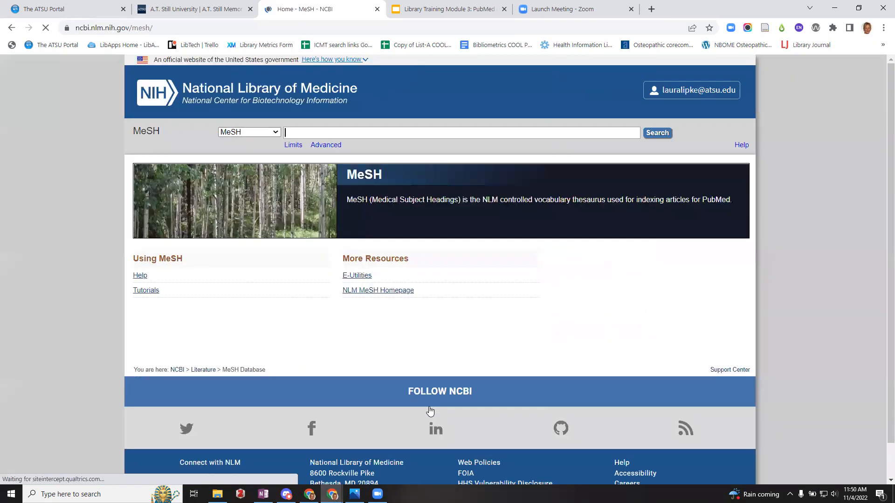
left_click(422, 9)
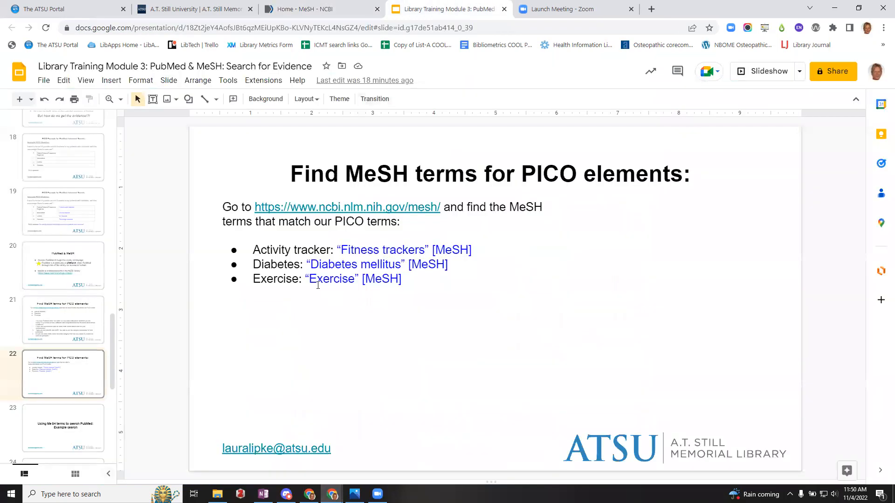
left_click(321, 5)
left_click(321, 132)
type("d")
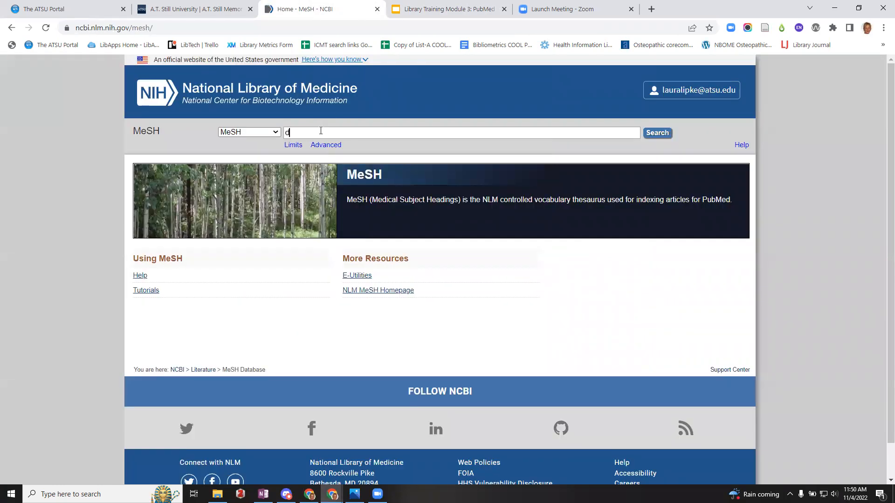
type("iabetes")
key("Return")
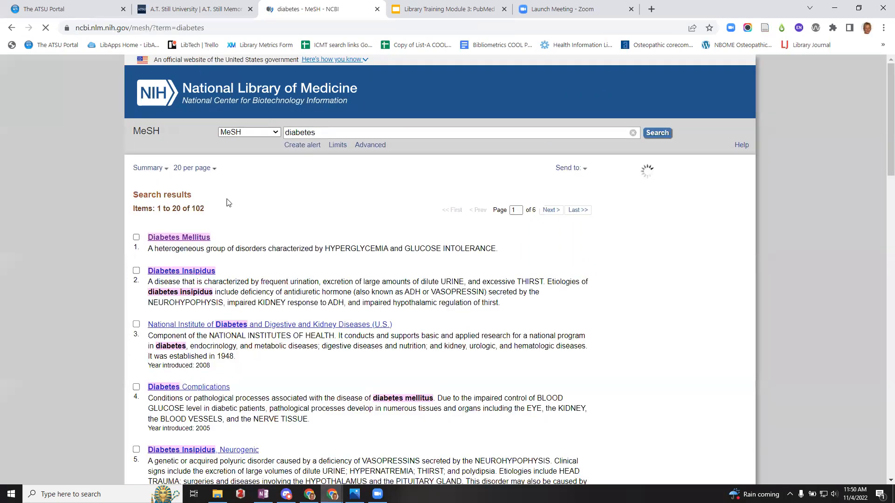
left_click(158, 239)
left_click_drag(469, 209, 108, 213)
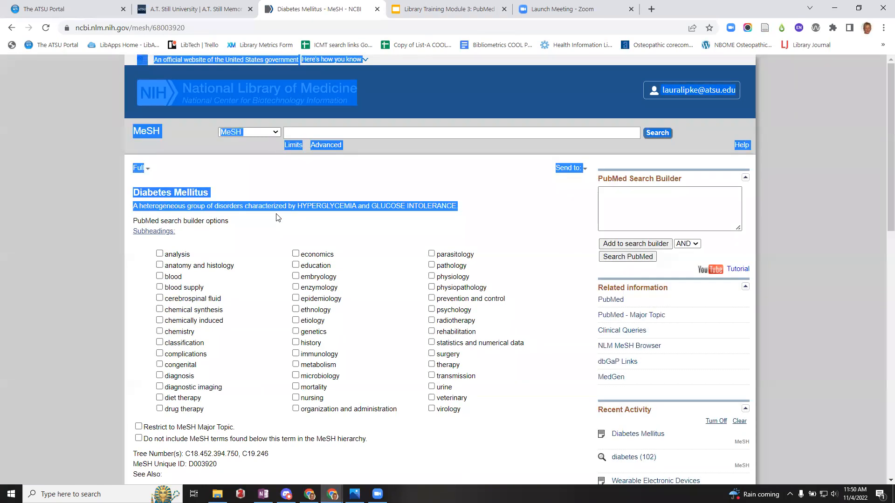
Step: Add the Diabetes Mellitus MeSH term to the search builder and append OR "diabetes mellitus" OR diabetes
left_click(639, 243)
left_click(718, 197)
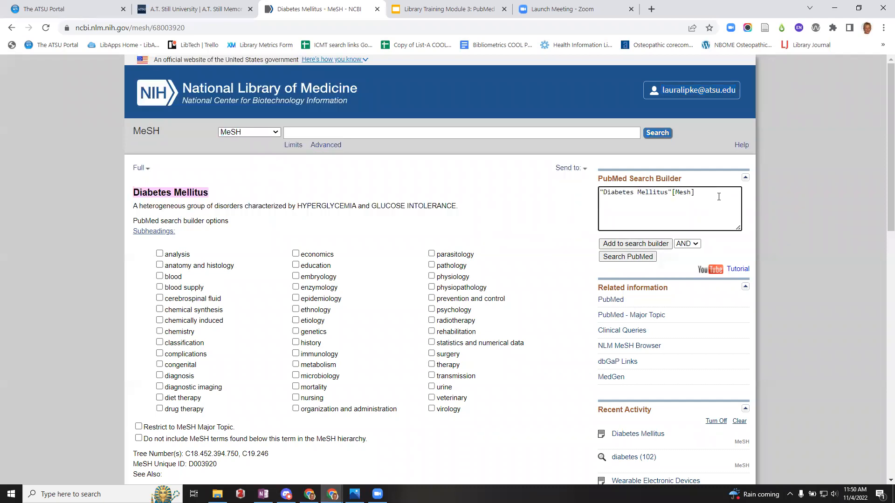
type("OR \"diabetes melliturs\" OR diabetes")
Step: Run the diabetes query in PubMed and open the advanced search history
left_click(628, 257)
left_click(634, 261)
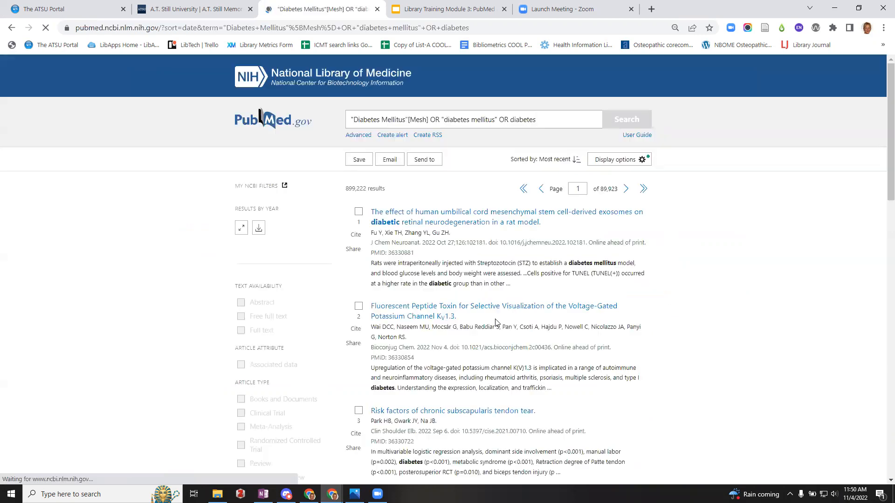
left_click(358, 135)
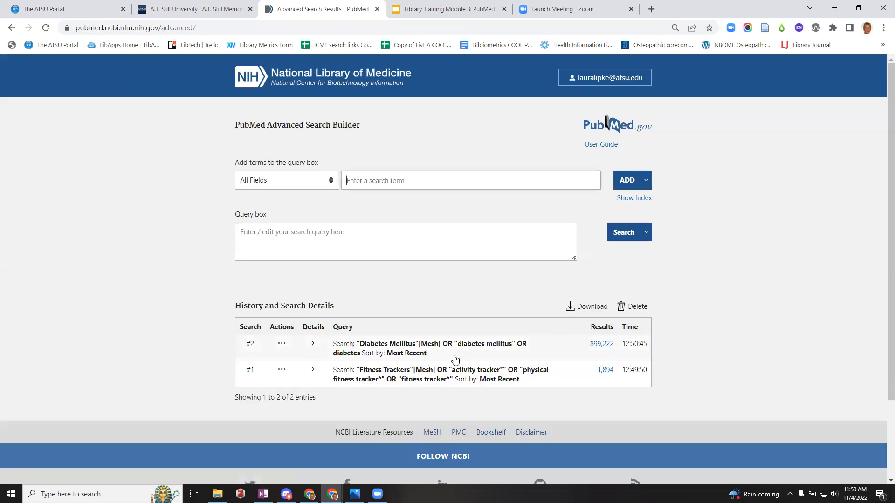
Step: Search the MeSH database for exercise and open the Exercise record
left_click(432, 433)
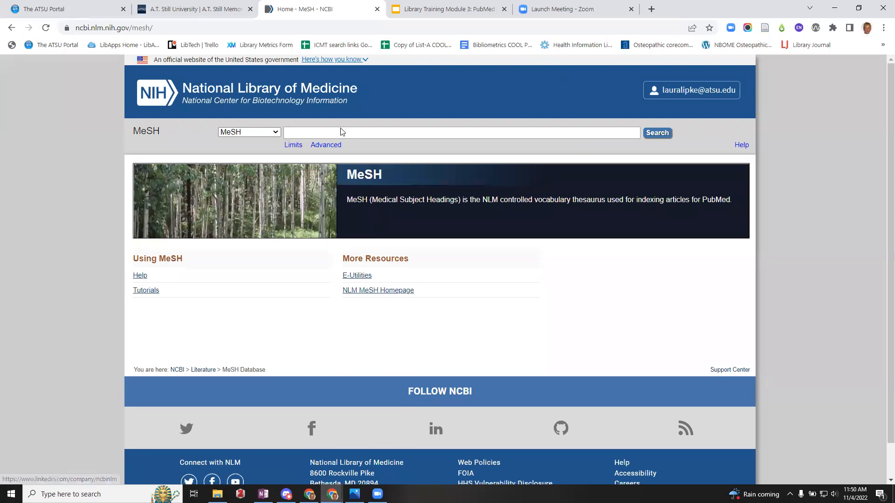
left_click(414, 9)
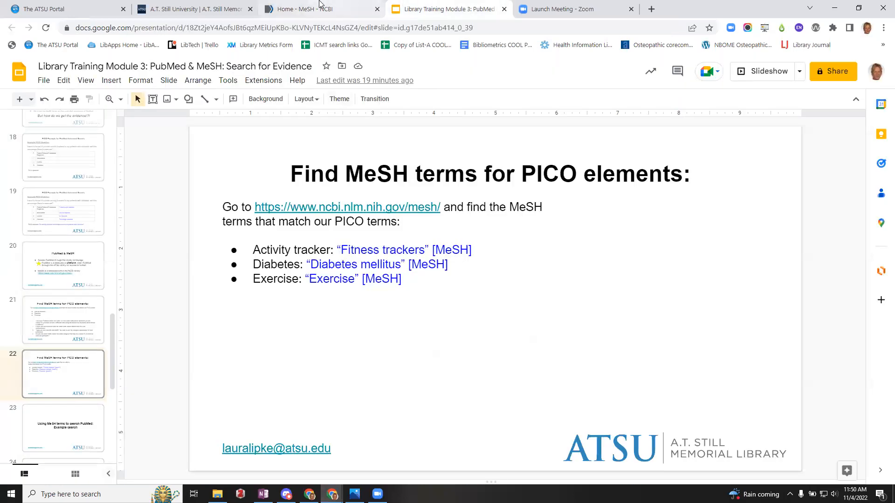
left_click(368, 6)
type("exercise")
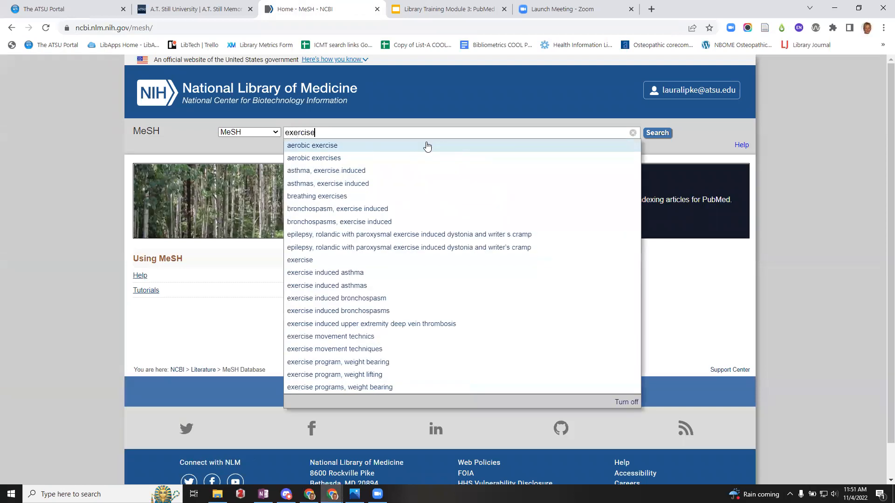
key("Return")
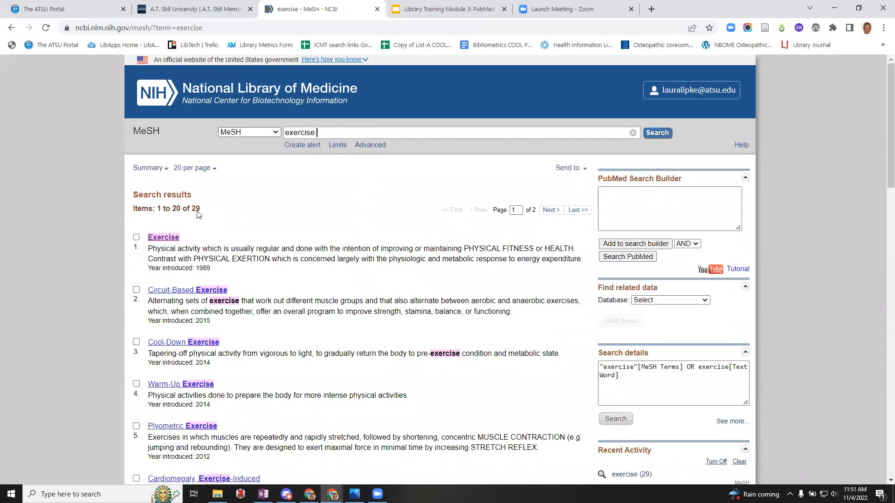
left_click(161, 239)
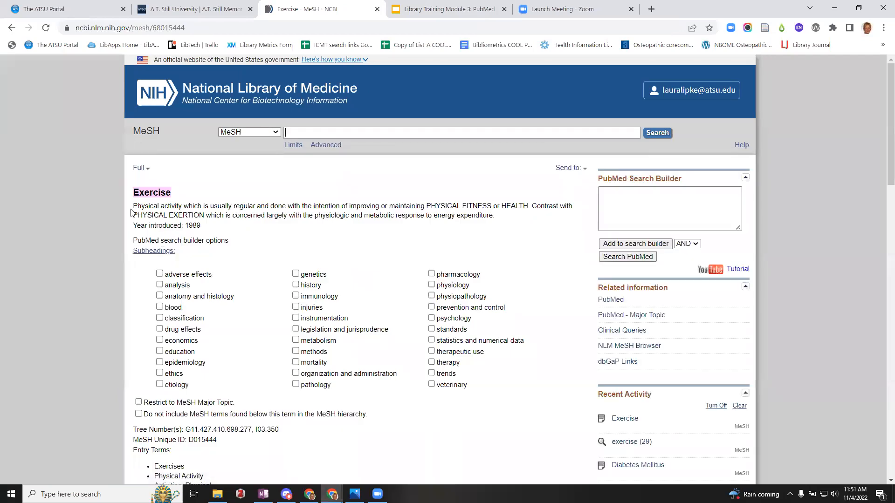
Step: Examine the Exercise record's definition, MeSH hierarchy and entry terms for usable synonyms
left_click_drag(133, 208, 508, 219)
left_click(515, 240)
scroll(514, 240, "down", 7)
scroll(513, 240, "down", 7)
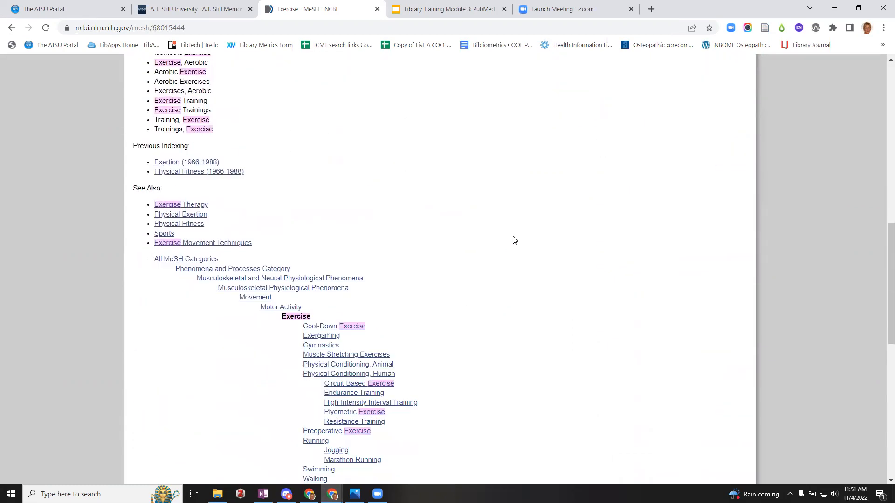
scroll(456, 382, "down", 6)
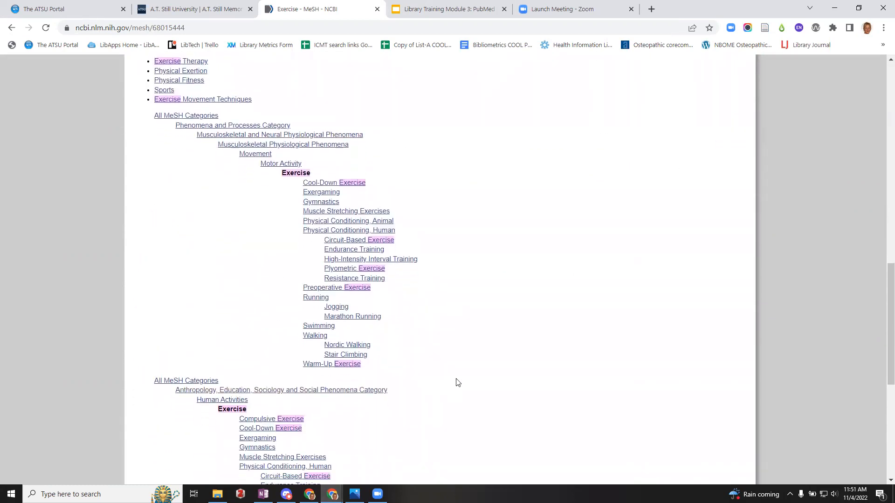
scroll(492, 265, "up", 10)
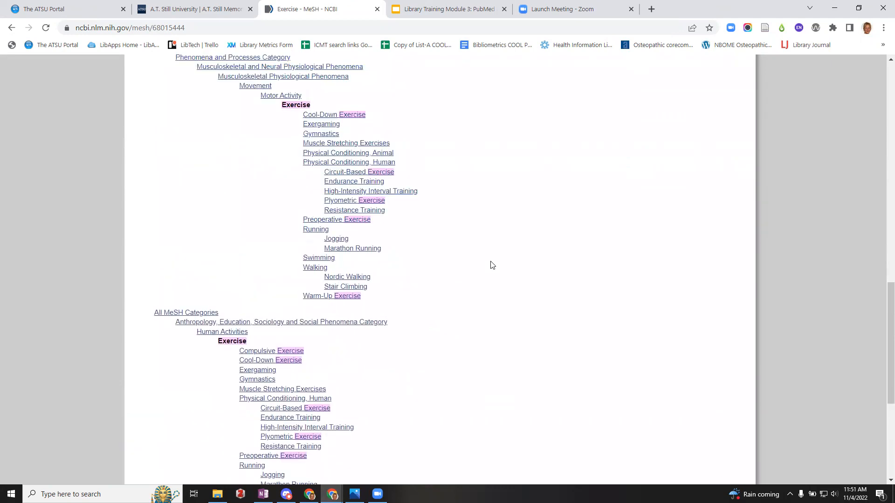
scroll(492, 265, "up", 6)
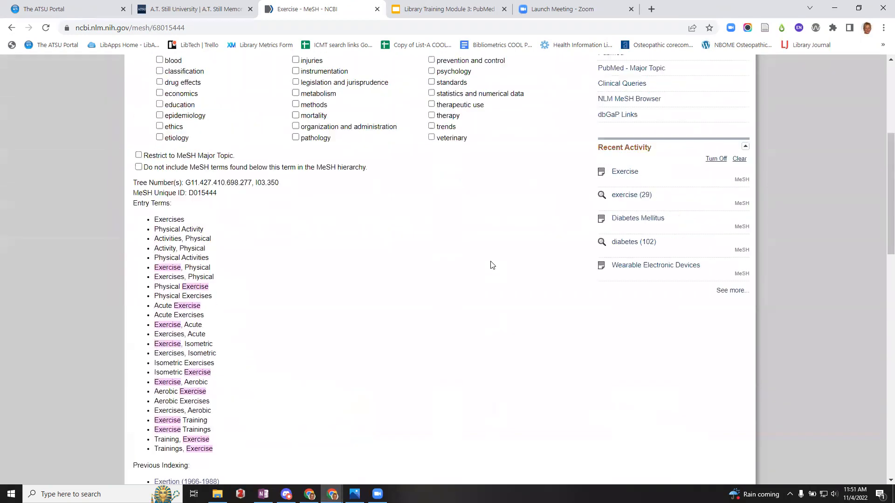
scroll(492, 265, "down", 2)
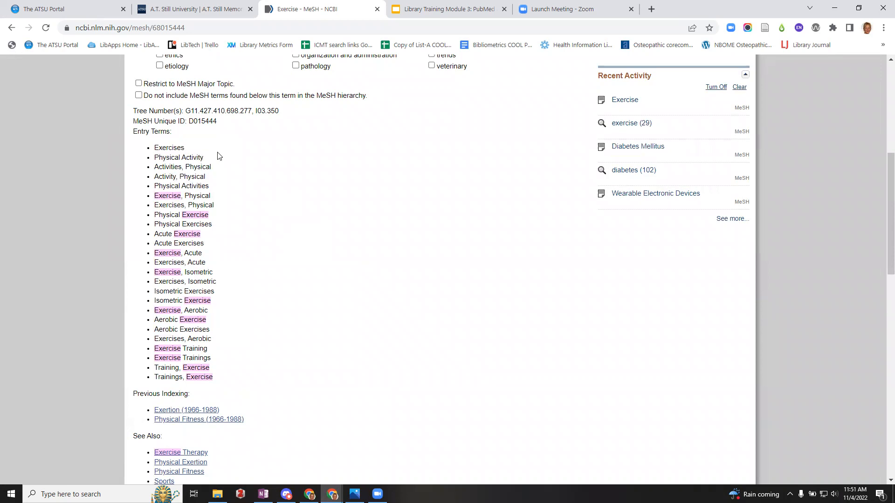
scroll(358, 242, "up", 6)
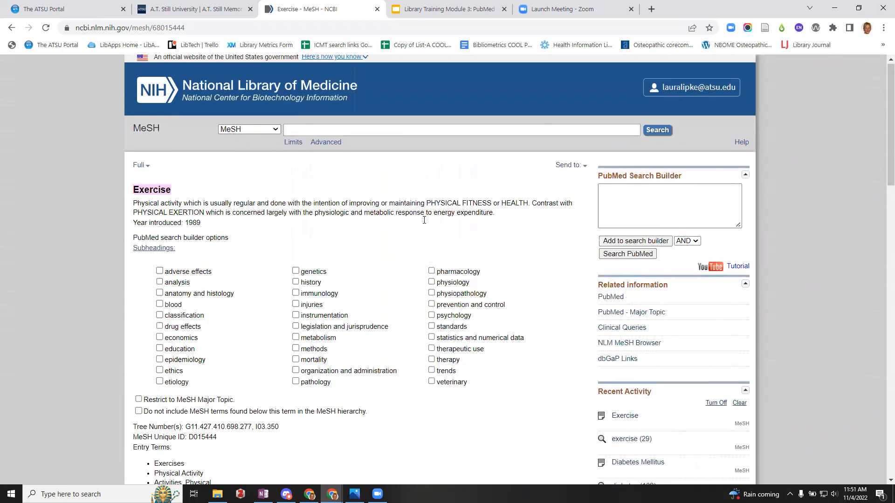
Step: Add the Exercise MeSH term to the search builder, append OR exercise OR "physical activity", and run the query in PubMed
left_click(655, 244)
left_click(685, 198)
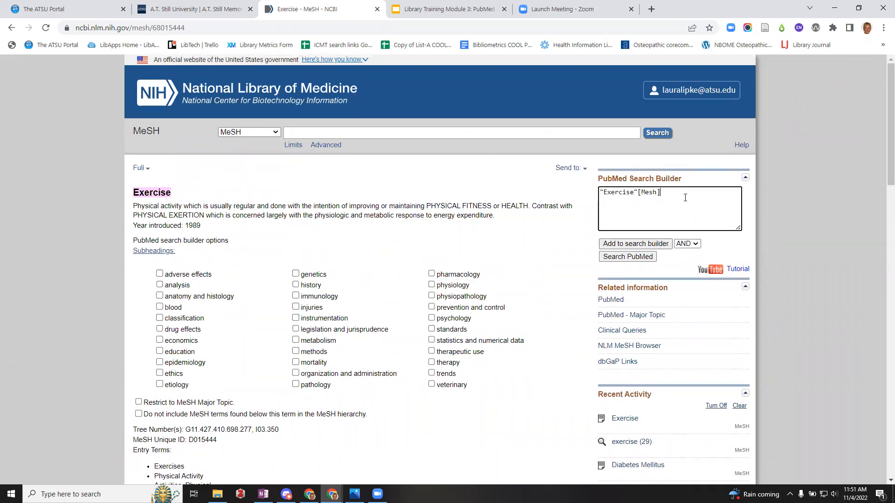
type("OR exercise OR \"physical activity")
left_click(635, 257)
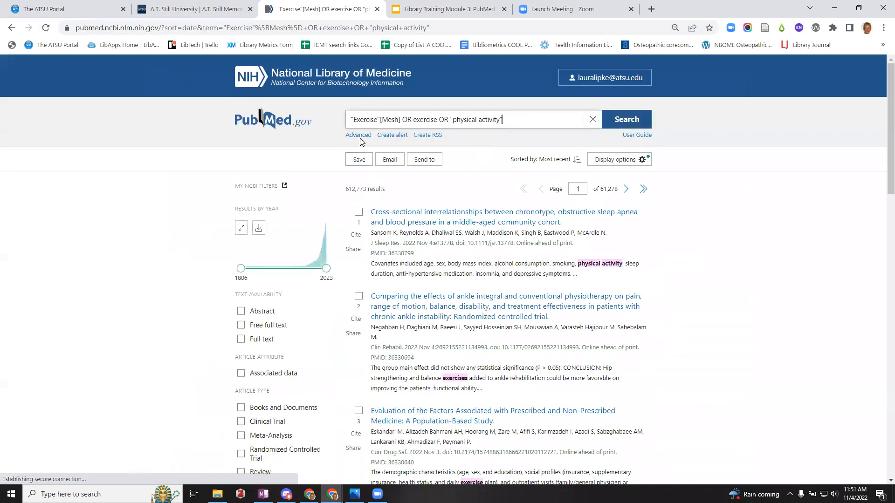
Step: Combine the fitness trackers, diabetes and exercise searches from the advanced search history with AND and run the combined query
left_click(360, 136)
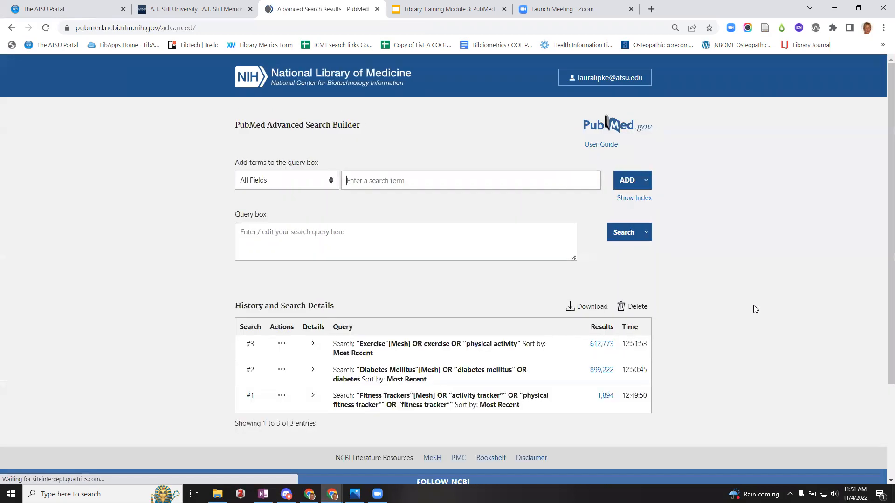
scroll(755, 309, "down", 2)
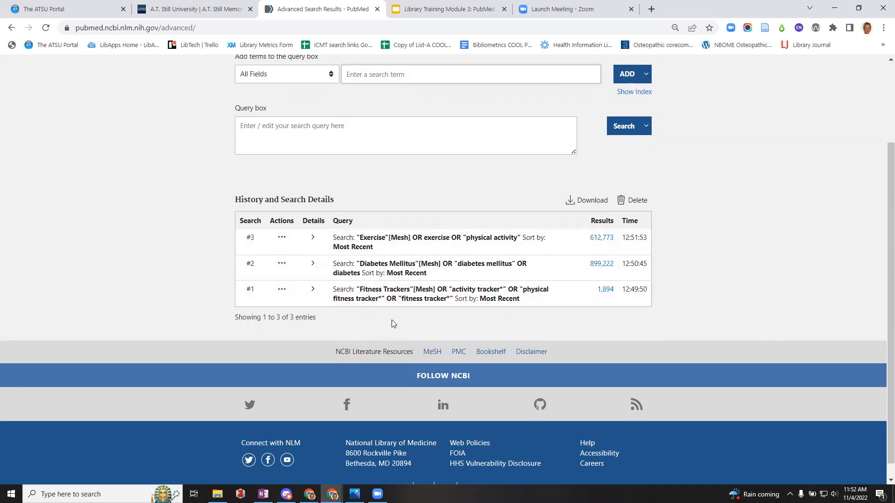
left_click(281, 290)
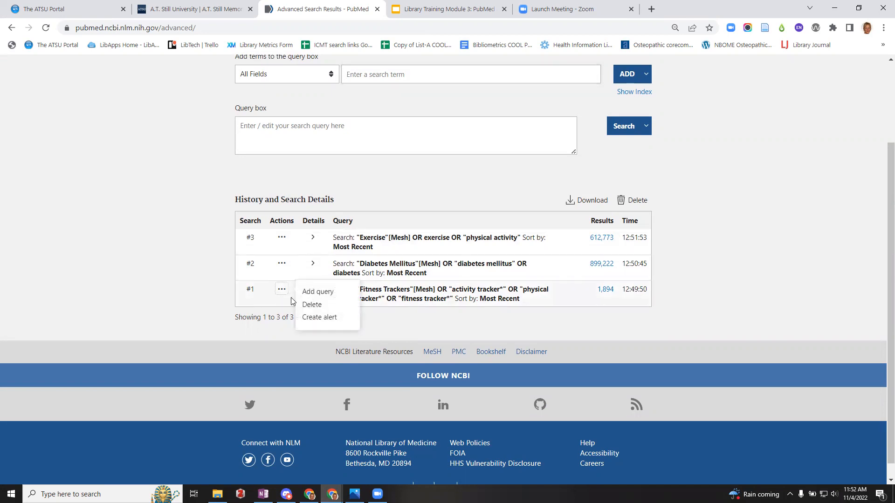
left_click(320, 291)
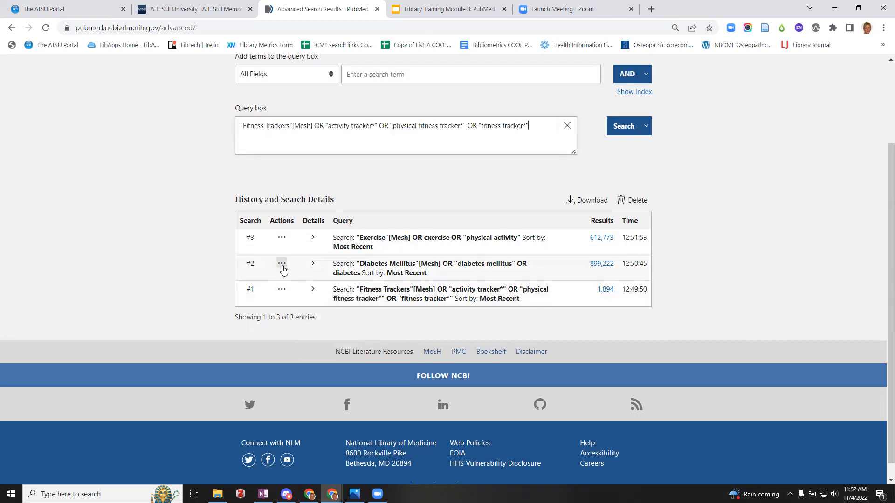
left_click(282, 264)
left_click(328, 266)
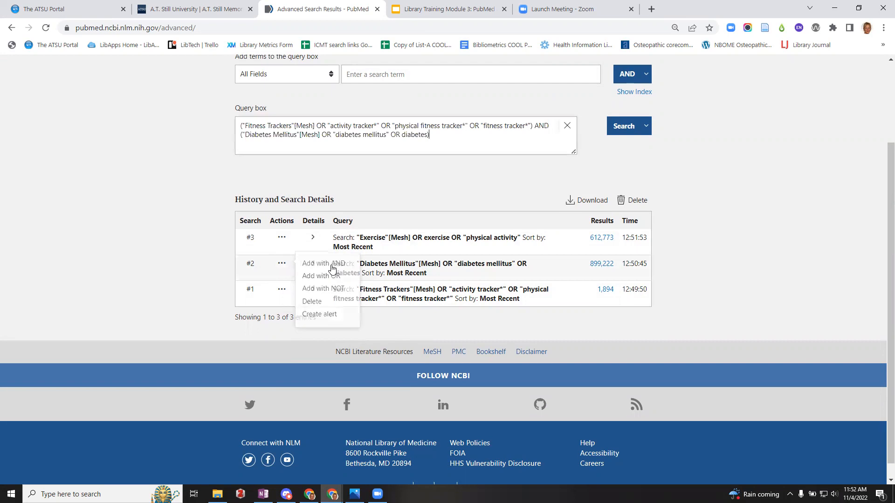
left_click(281, 238)
left_click(323, 246)
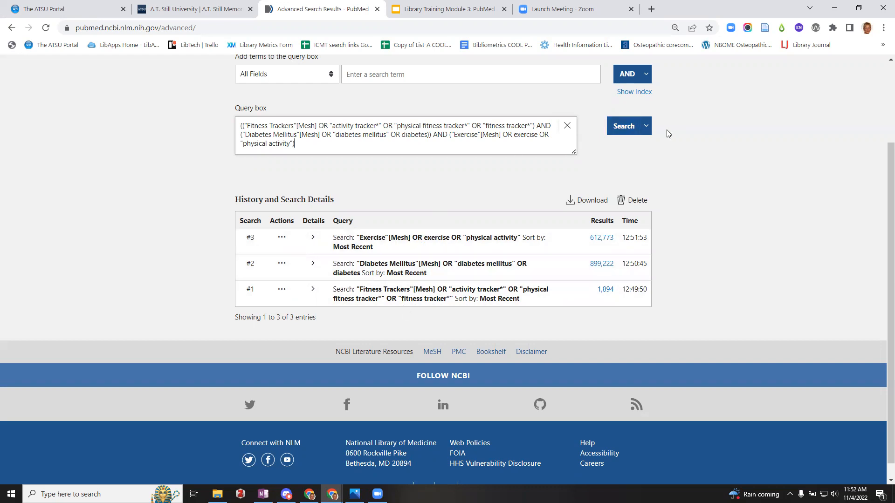
left_click(625, 132)
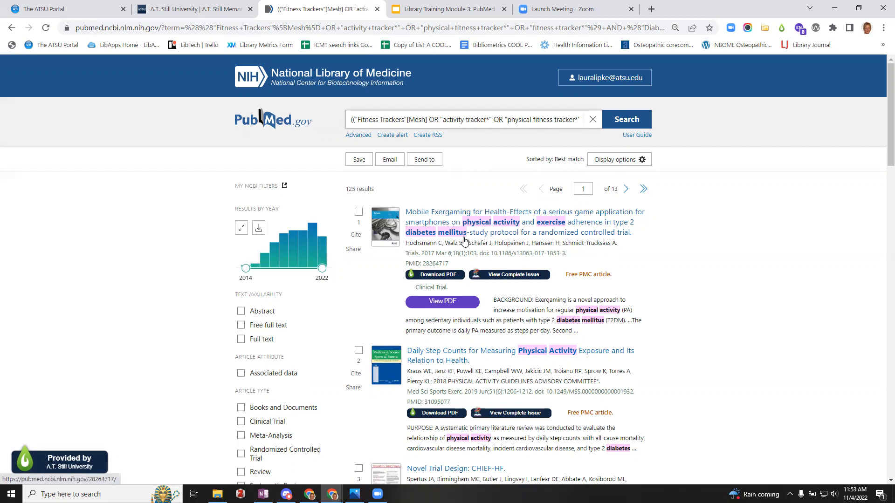
Step: Filter the combined search results by the Systematic Review article type
scroll(676, 254, "down", 1)
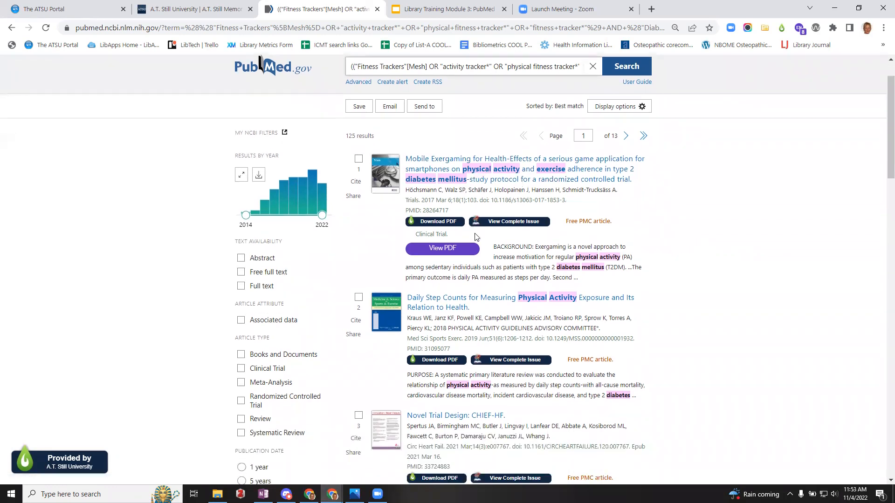
scroll(194, 368, "down", 1)
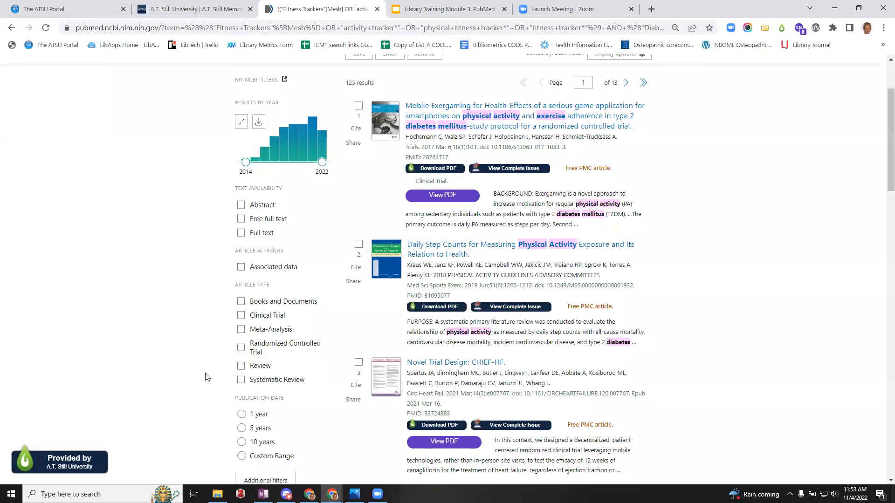
scroll(207, 375, "down", 1)
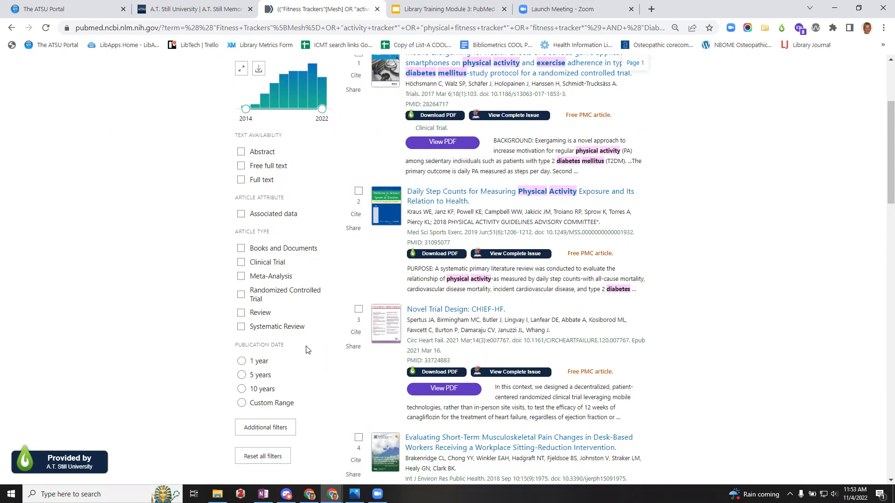
left_click(241, 327)
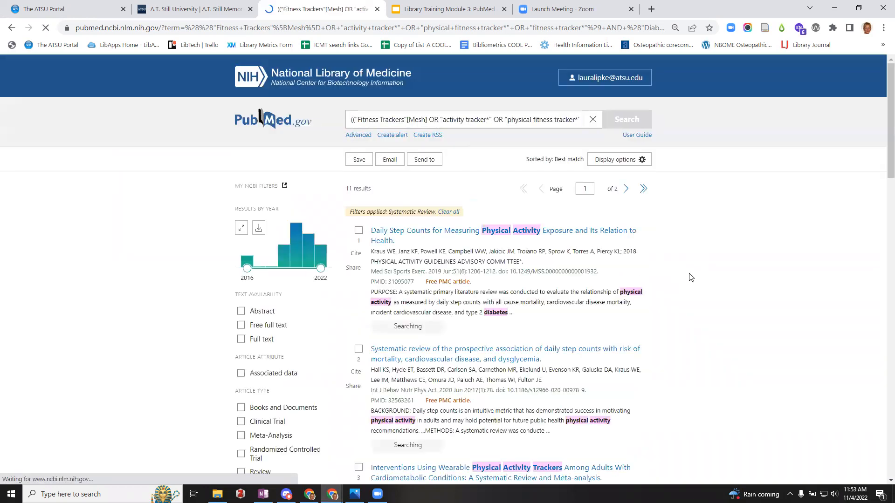
Step: Look through the systematic review results and check how relevant the titles are to fitness trackers, diabetes and exercise
scroll(691, 278, "down", 1)
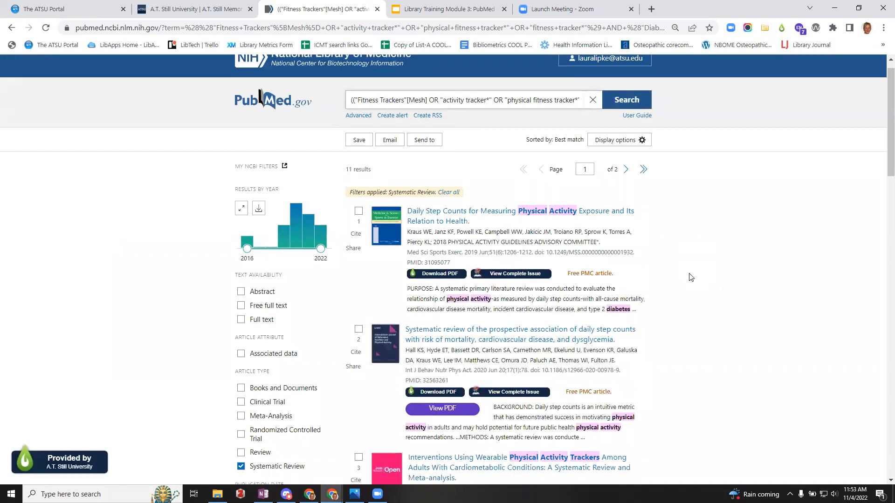
scroll(689, 276, "down", 2)
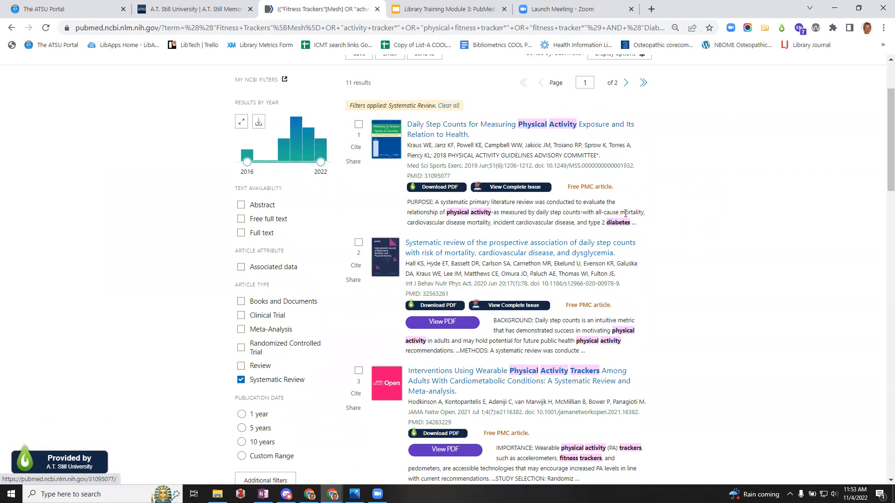
scroll(685, 276, "down", 2)
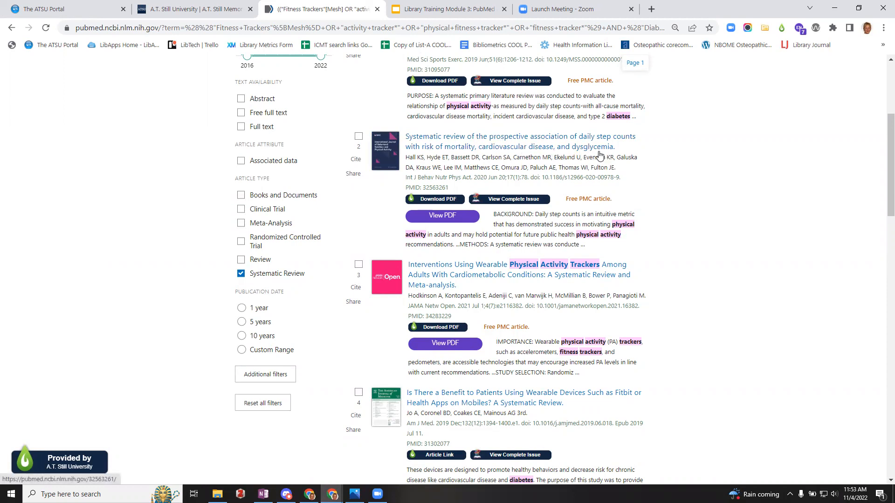
scroll(681, 158, "down", 3)
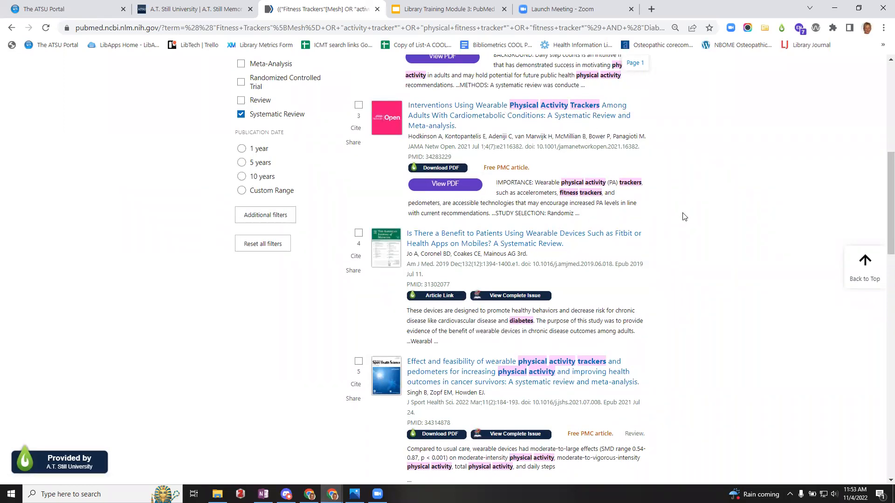
scroll(683, 217, "down", 2)
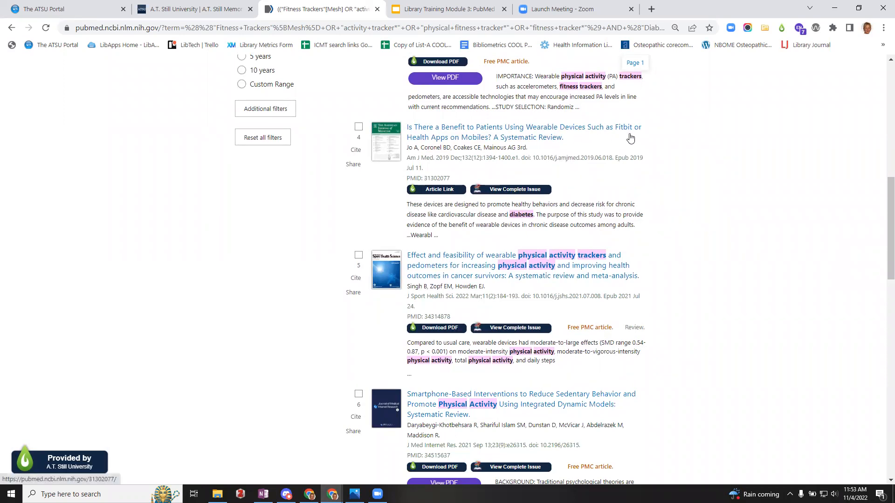
left_click(530, 133)
left_click_drag(550, 128, 551, 128)
left_click_drag(692, 122, 530, 125)
left_click(679, 138)
scroll(548, 149, "up", 15)
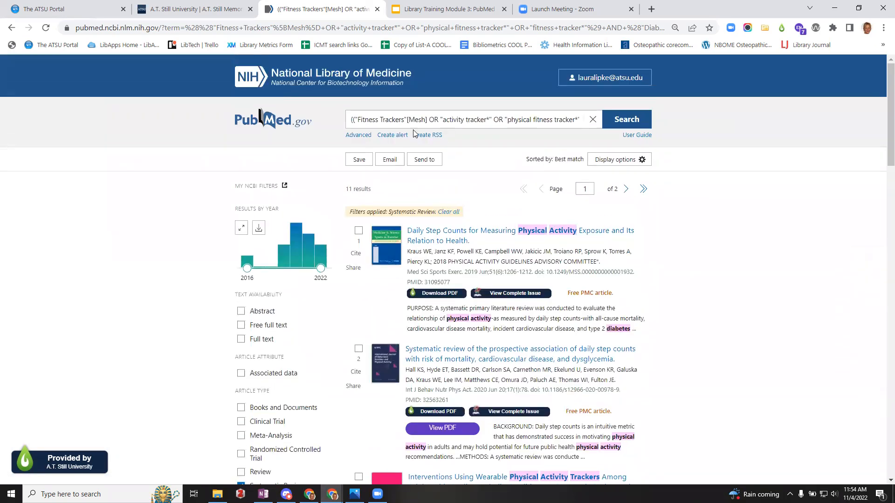
Step: Replace the Systematic Review article type filter with Randomized Controlled Trial and look over the filtered results
scroll(641, 242, "down", 1)
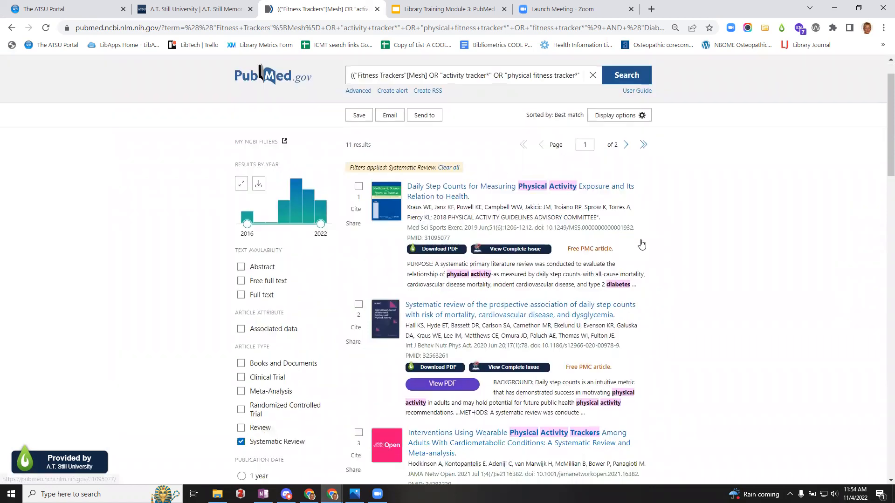
scroll(641, 244, "down", 7)
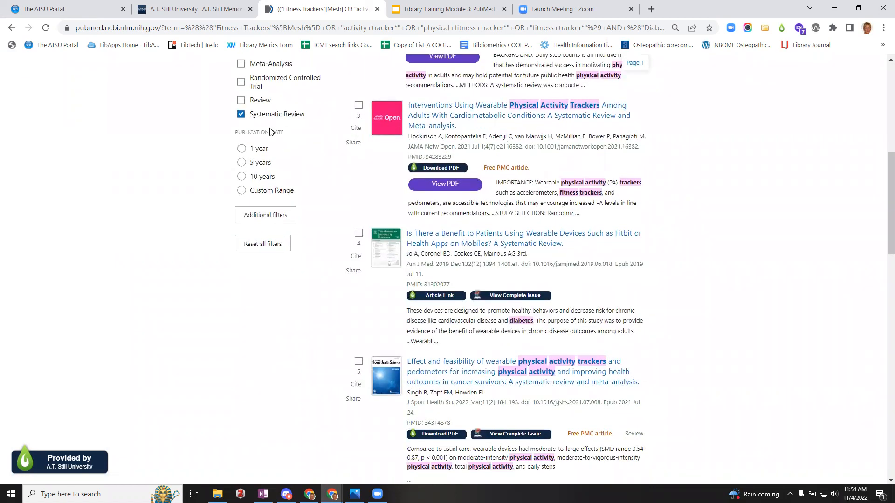
left_click(241, 114)
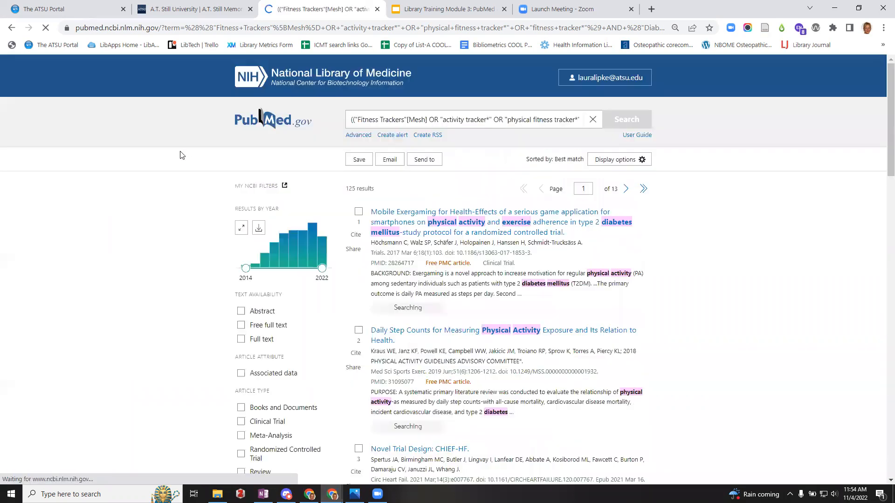
scroll(182, 155, "down", 5)
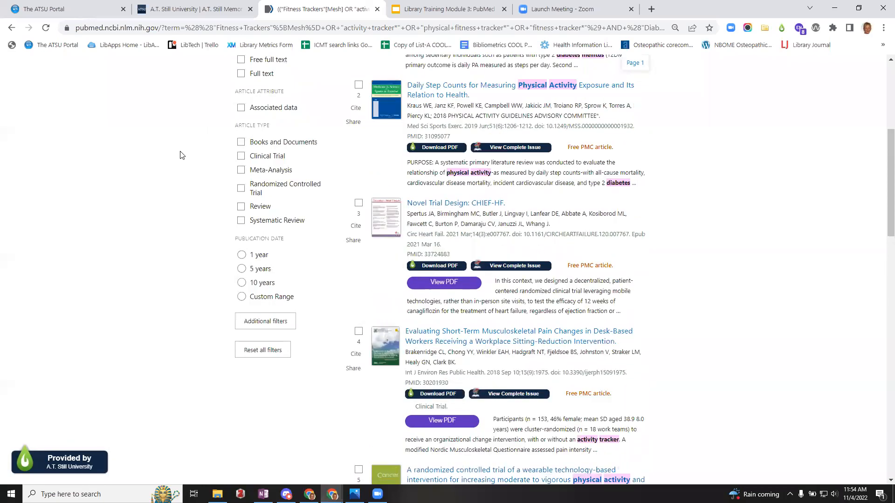
left_click(241, 190)
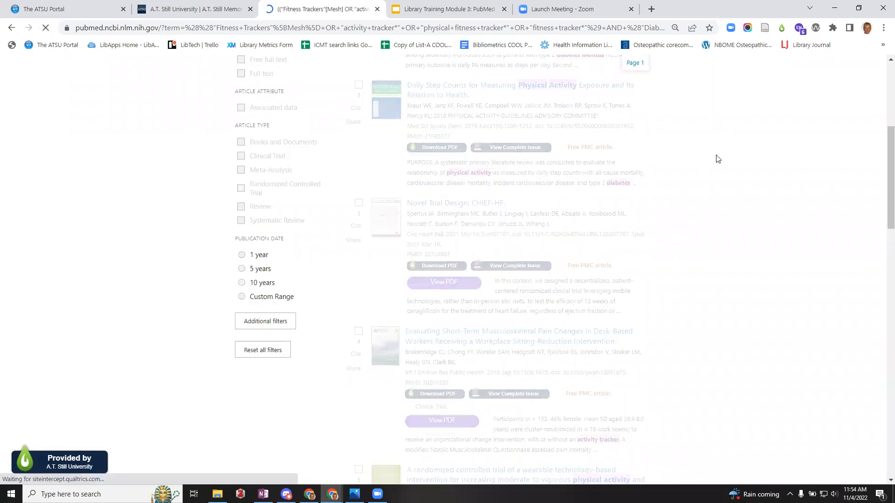
scroll(718, 160, "down", 2)
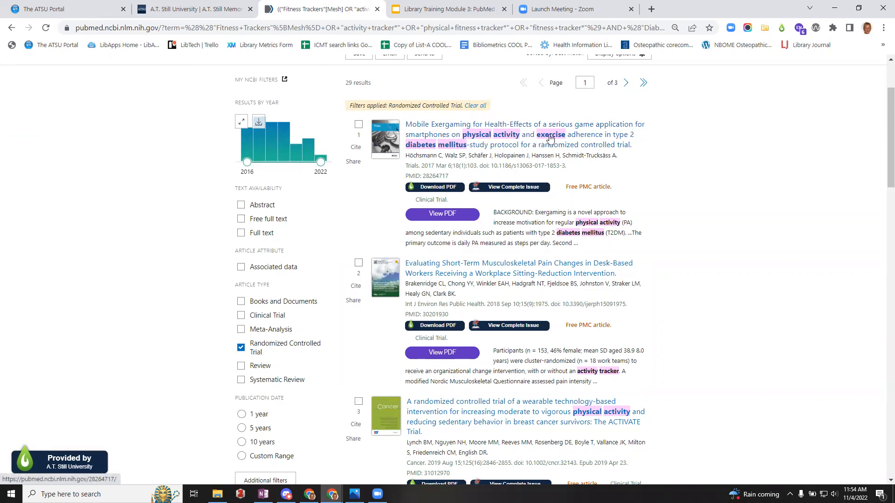
scroll(690, 173, "down", 5)
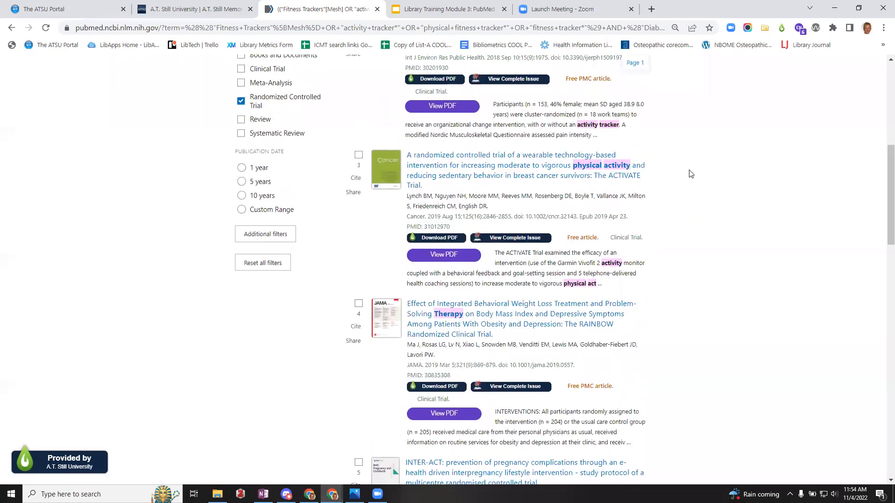
scroll(691, 174, "up", 7)
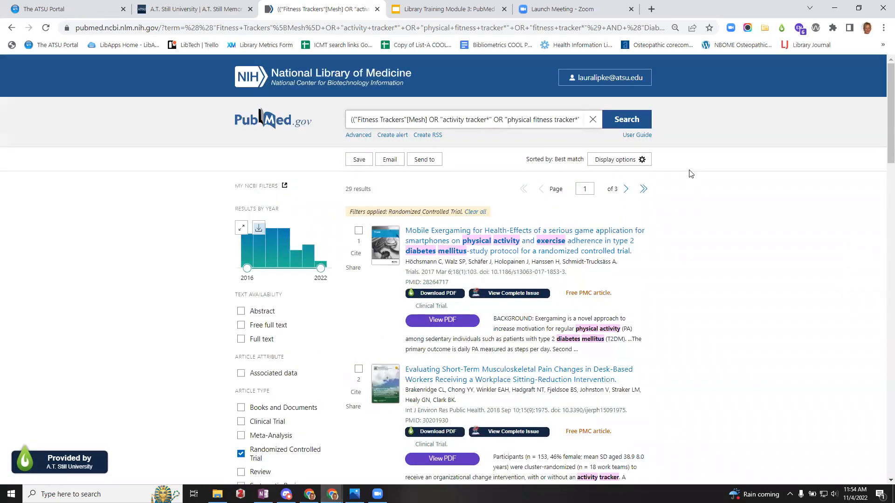
Step: Switch to the Google Slides training deck and review the slides on finding the strongest evidence and on PubMed Tools
left_click(455, 9)
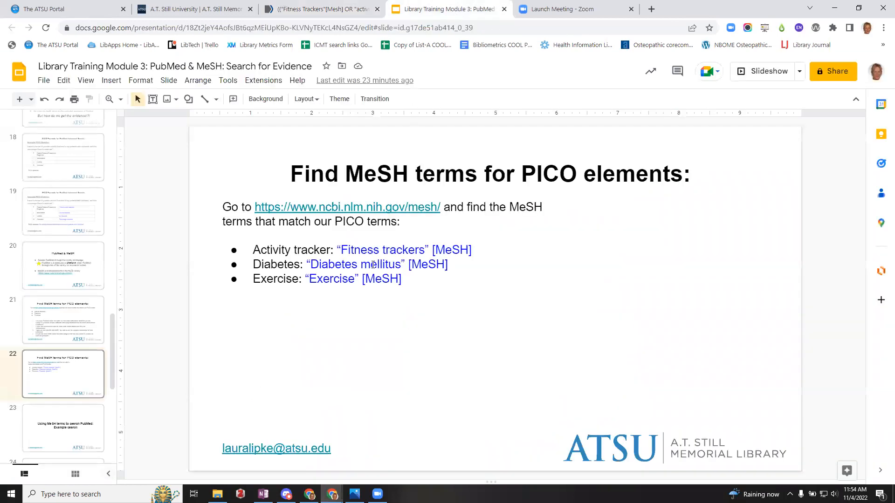
scroll(56, 387, "down", 3)
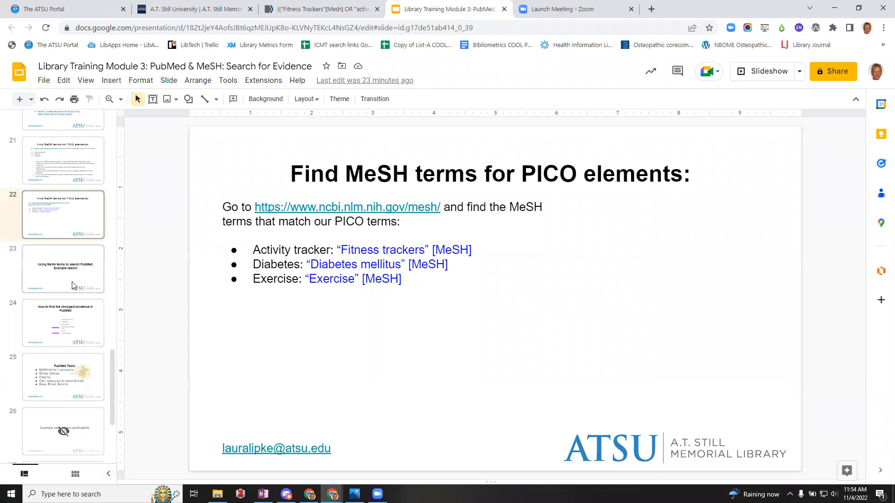
left_click(70, 326)
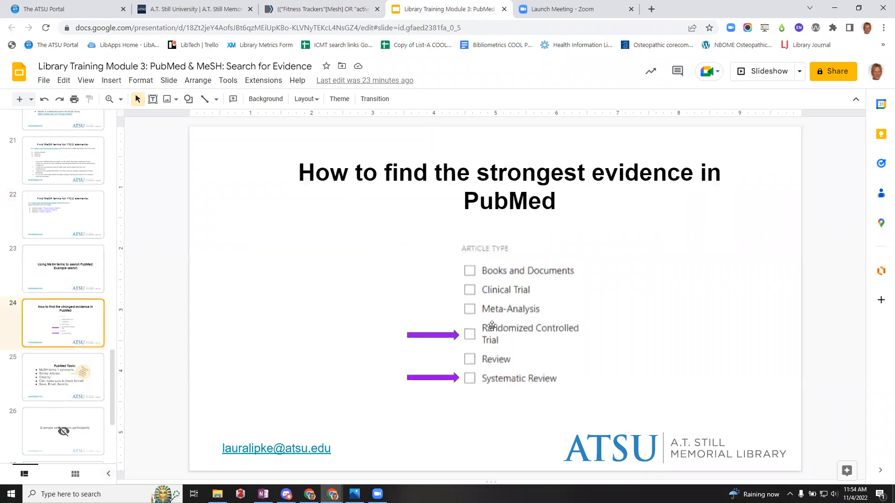
left_click(84, 375)
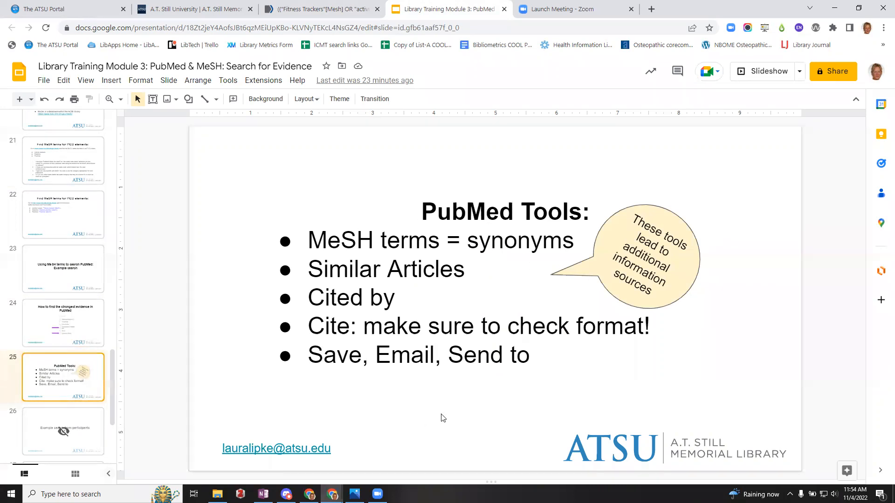
Step: Return to PubMed, open the Mobile Exergaming trial article and examine its abstract, references and MeSH terms
left_click(301, 3)
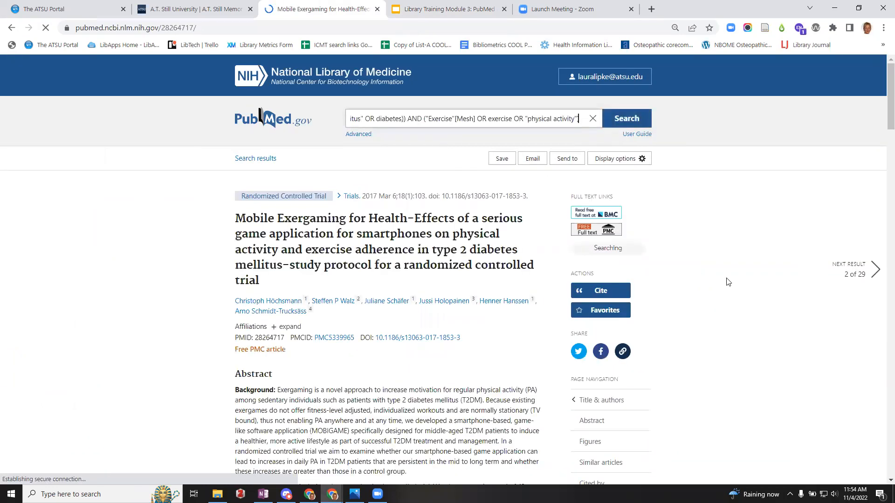
scroll(726, 281, "down", 5)
scroll(728, 281, "down", 1)
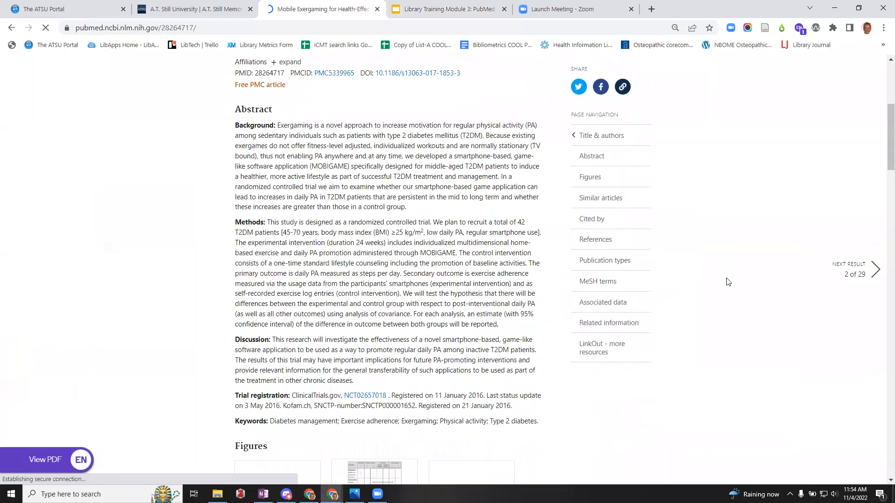
scroll(707, 293, "down", 2)
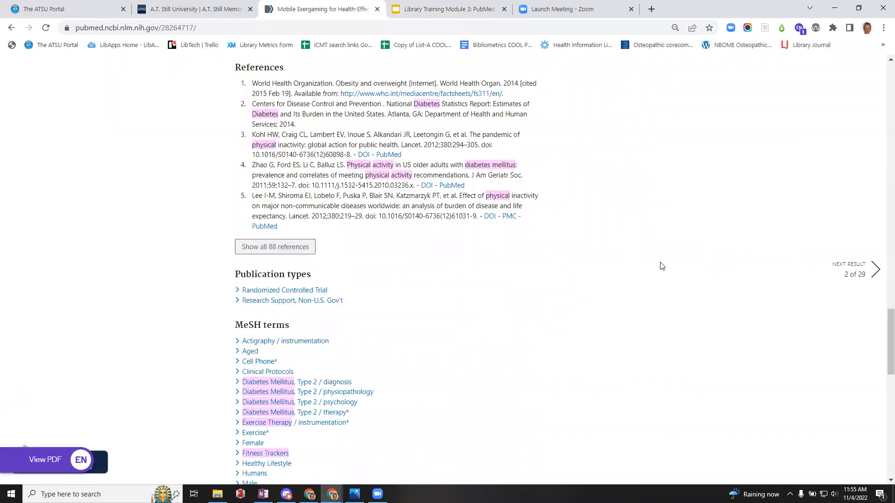
Step: Jump to the Mobile Exergaming article's Cited by section and look over the citing articles
scroll(662, 265, "up", 15)
scroll(662, 264, "up", 13)
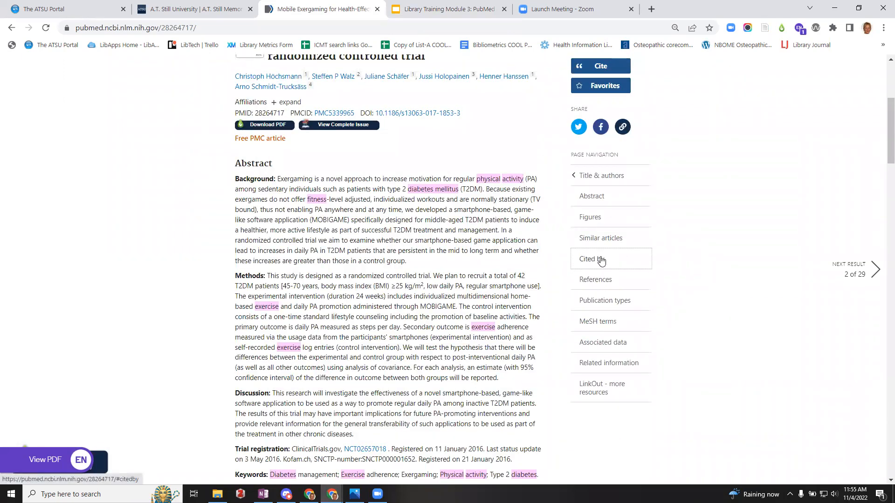
left_click(600, 259)
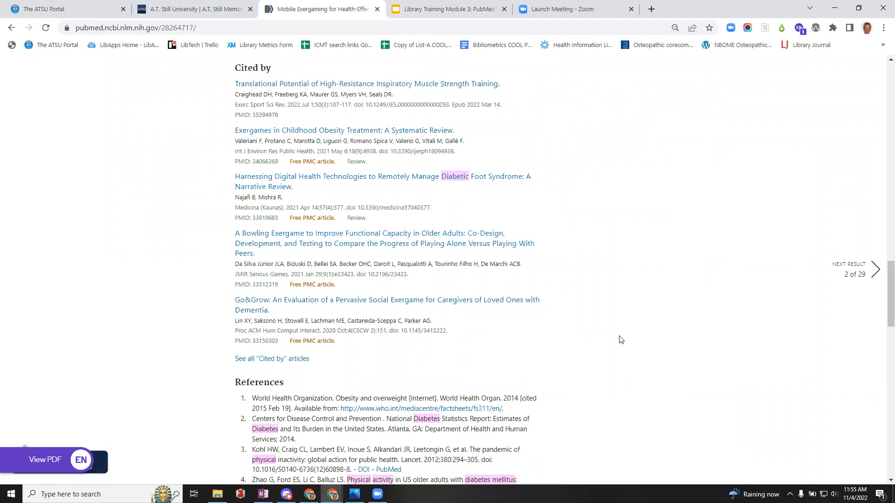
scroll(715, 290, "up", 20)
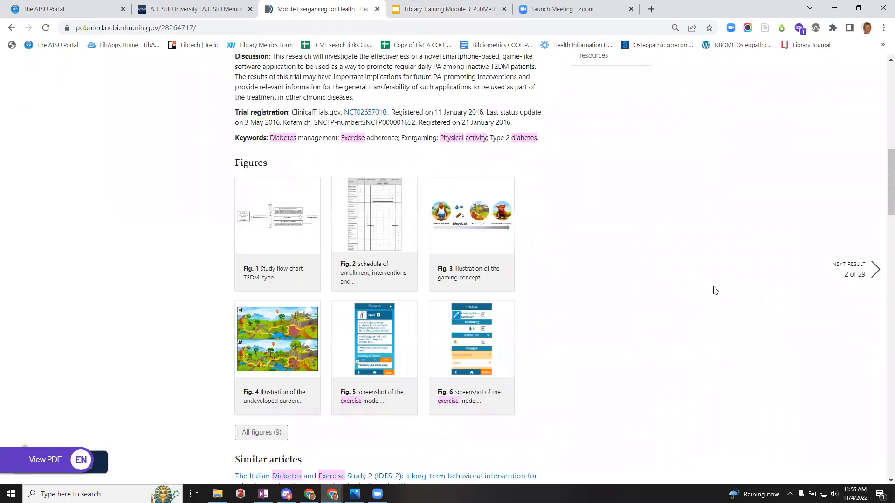
Step: Jump to the Mobile Exergaming article's MeSH terms, then look back over its references, figures and abstract
scroll(715, 291, "up", 5)
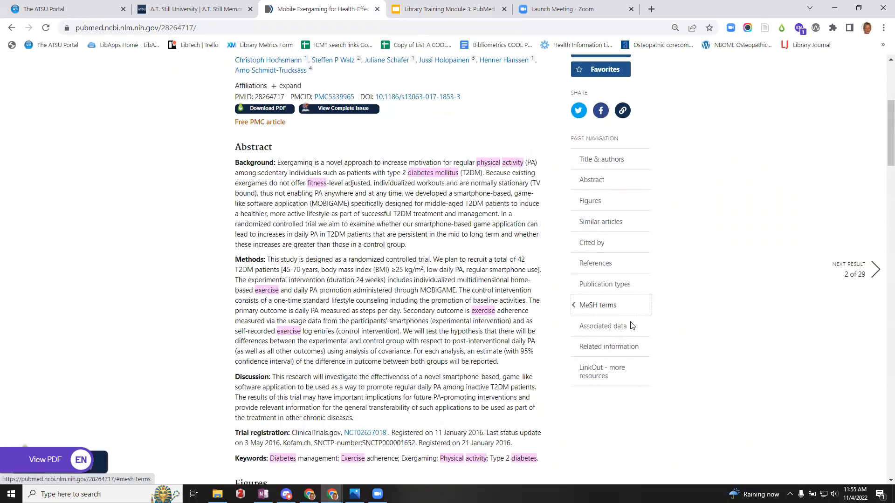
scroll(704, 291, "down", 20)
scroll(702, 292, "down", 15)
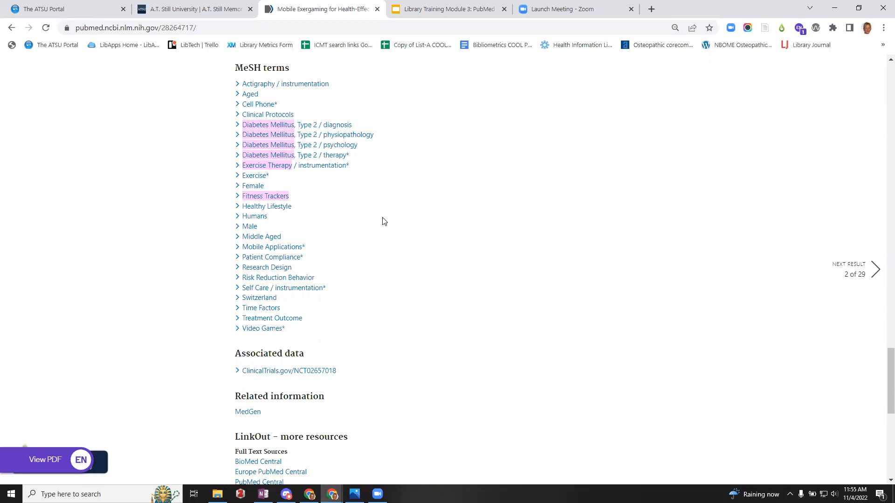
scroll(382, 221, "up", 15)
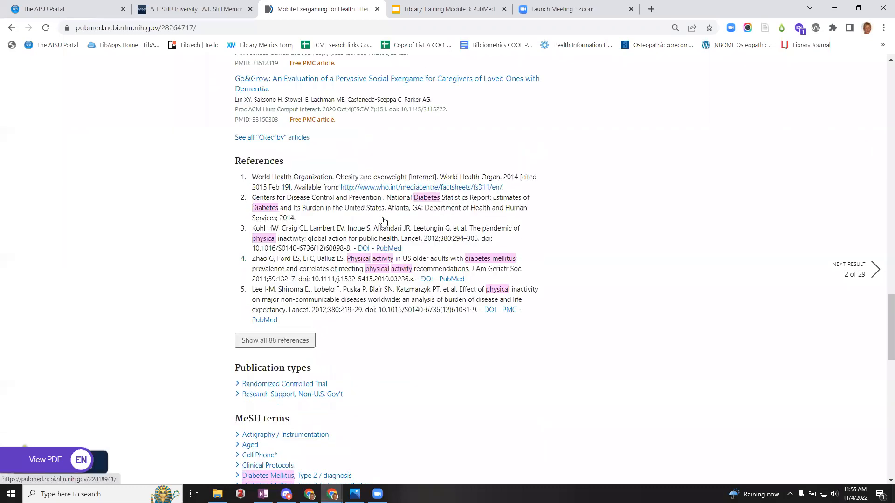
scroll(382, 221, "up", 15)
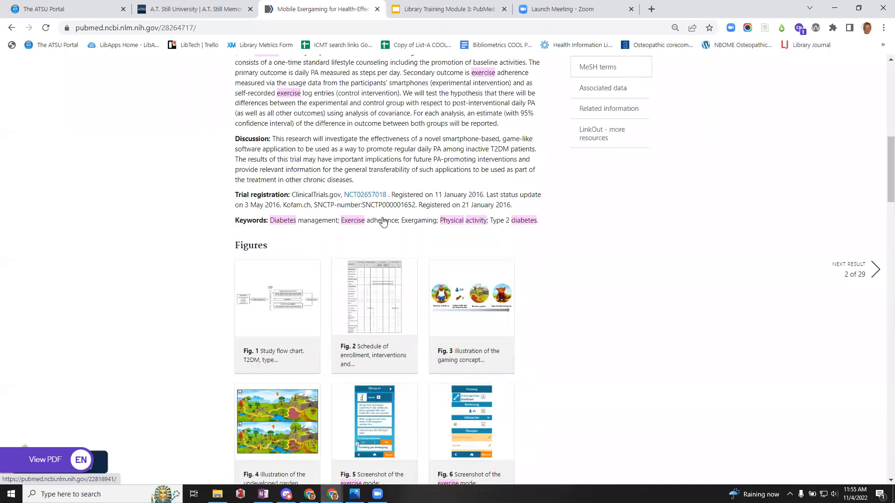
scroll(658, 216, "up", 4)
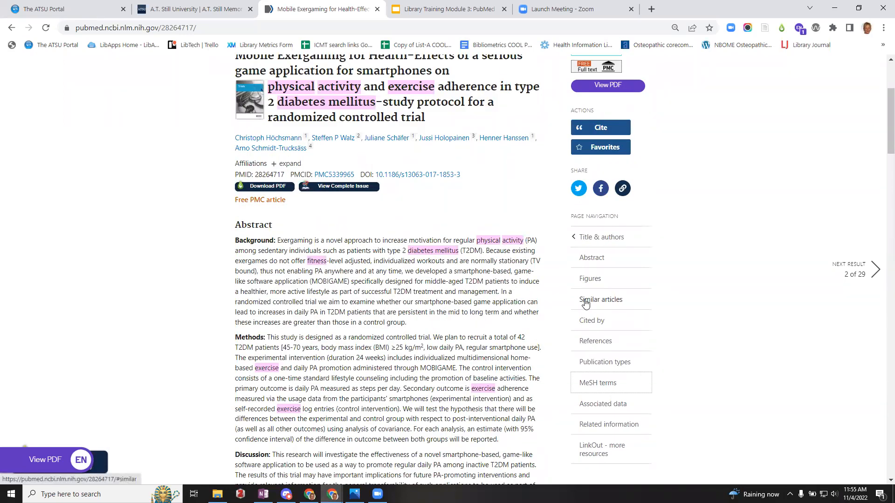
Step: Display the Mobile Exergaming article's citation in APA format, read it through and close the citation window
left_click(610, 130)
left_click(522, 319)
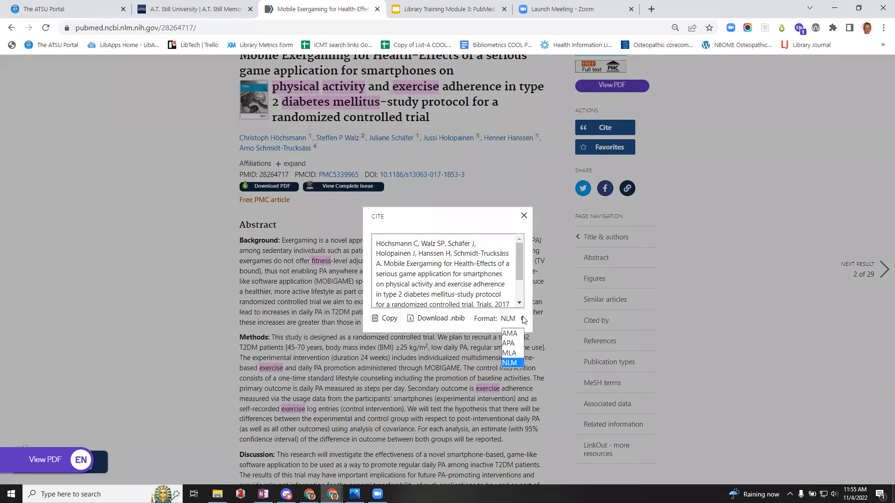
left_click(512, 344)
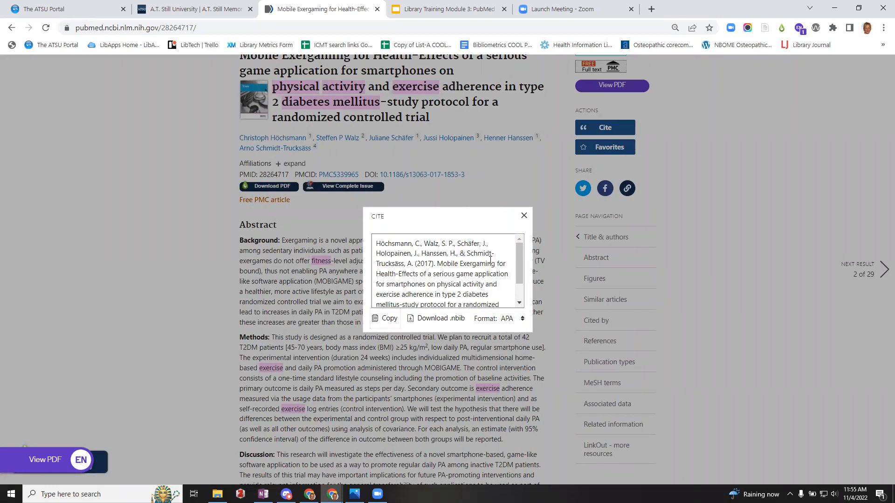
scroll(501, 275, "down", 1)
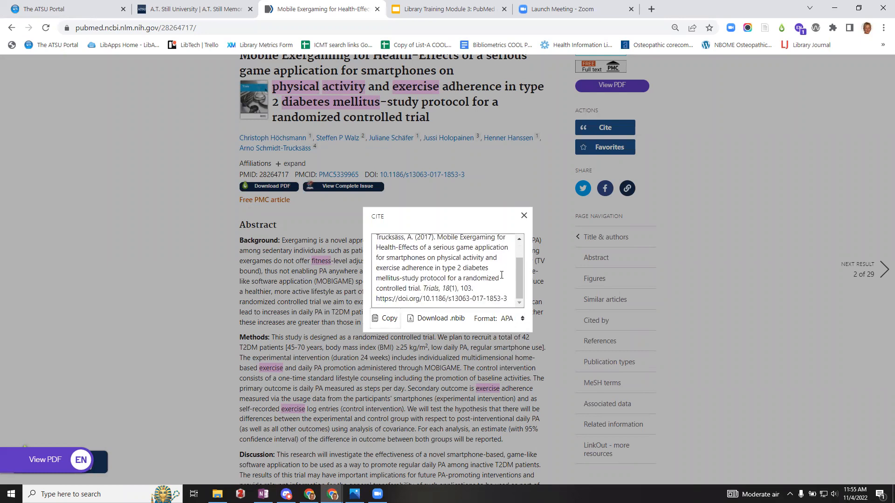
left_click(524, 215)
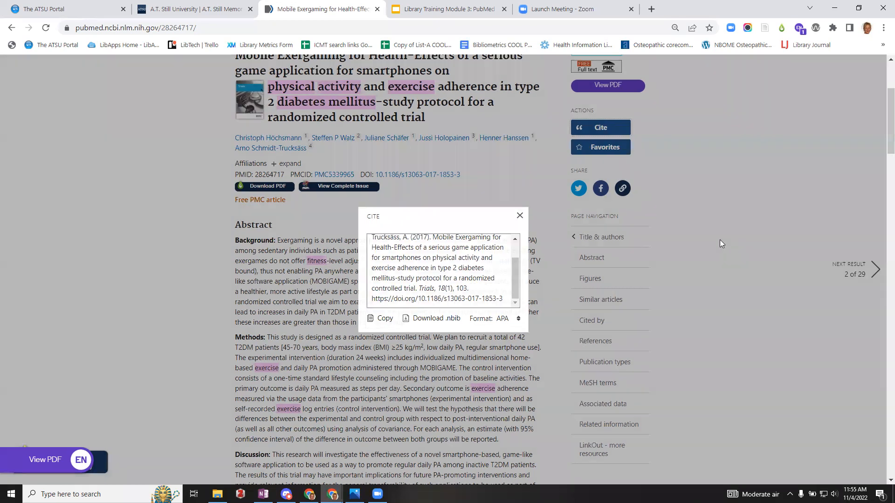
Step: Return from the article to the Randomized Controlled Trial search results and look through the listed studies
scroll(721, 243, "up", 1)
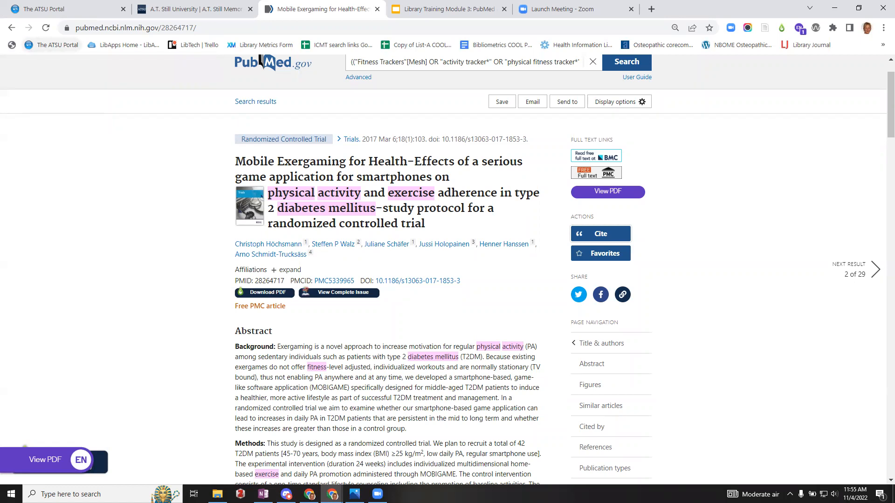
left_click(11, 27)
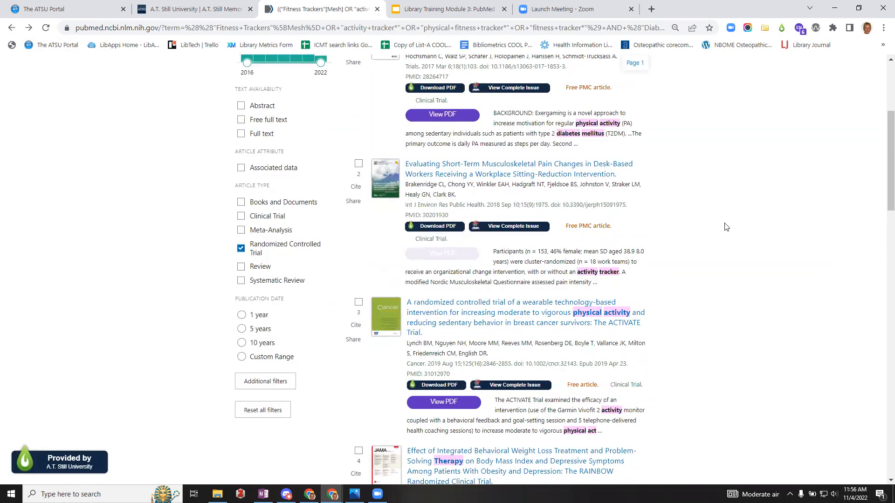
scroll(655, 385, "down", 2)
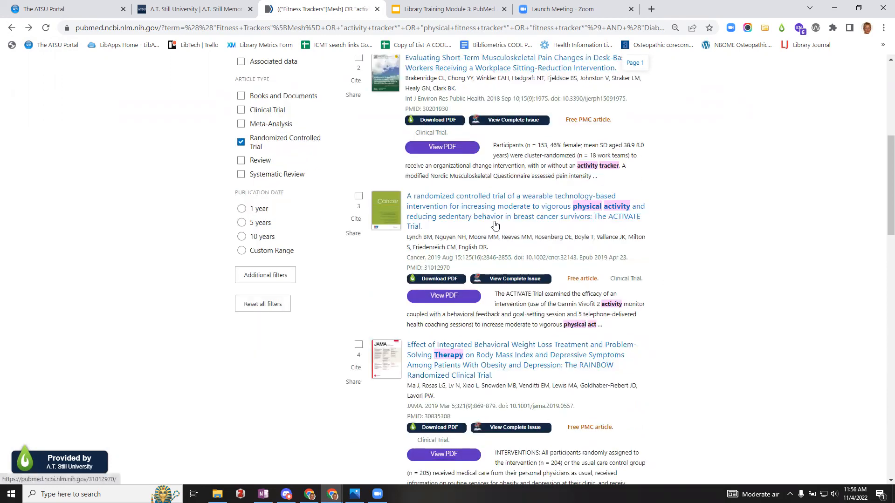
scroll(621, 264, "down", 3)
scroll(620, 263, "down", 1)
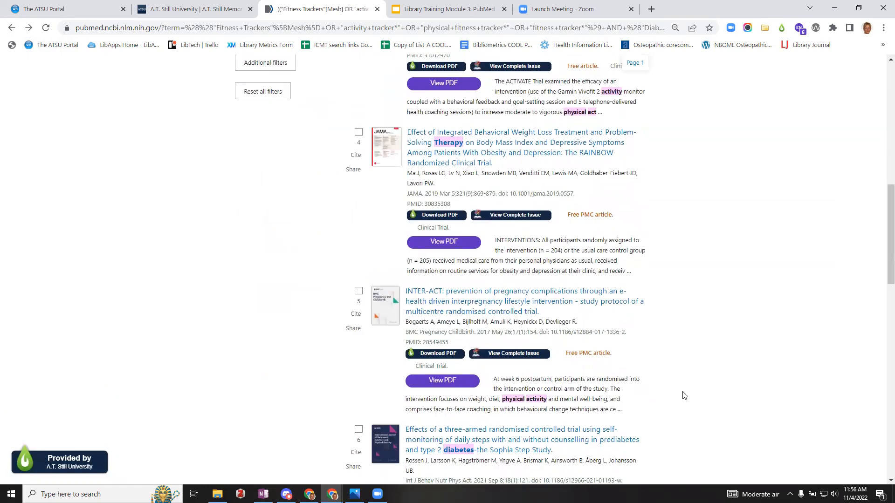
scroll(684, 395, "down", 5)
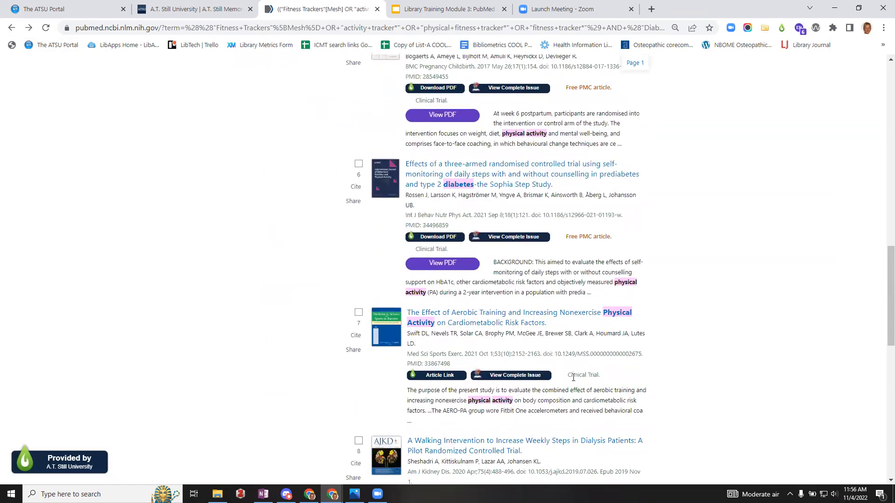
scroll(726, 326, "up", 15)
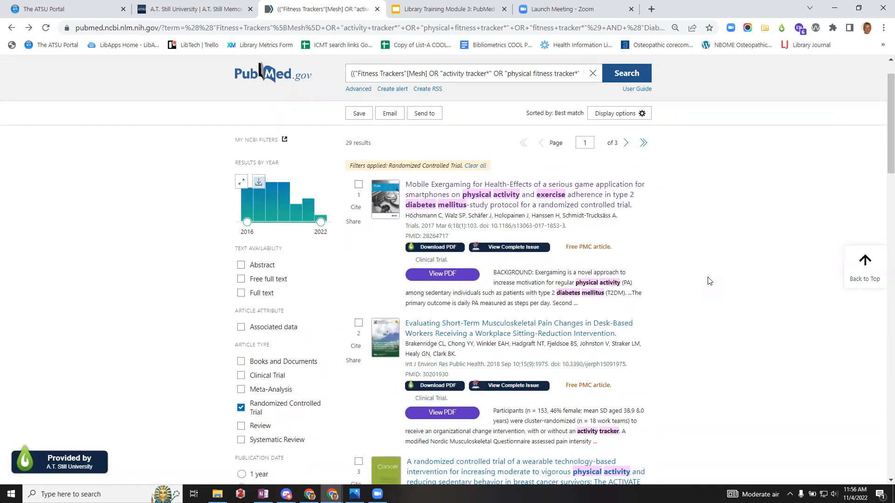
Step: Switch to the Google Slides training deck at the PubMed Tools slide
left_click(454, 7)
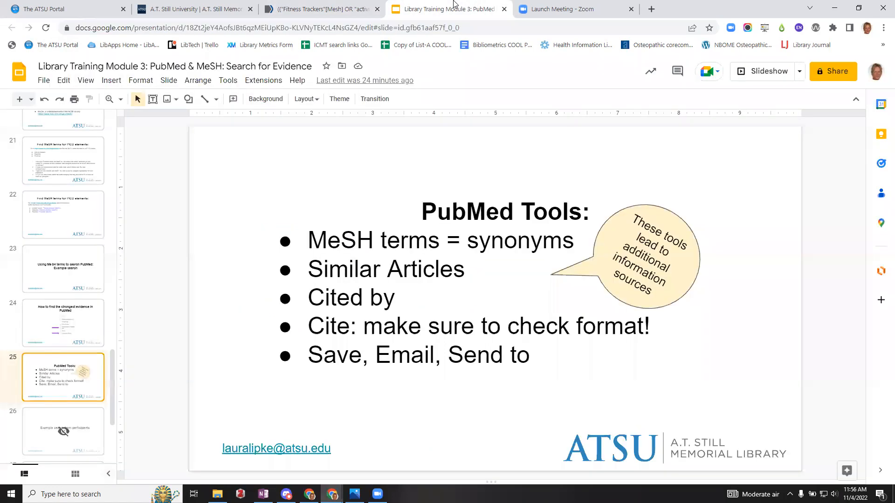